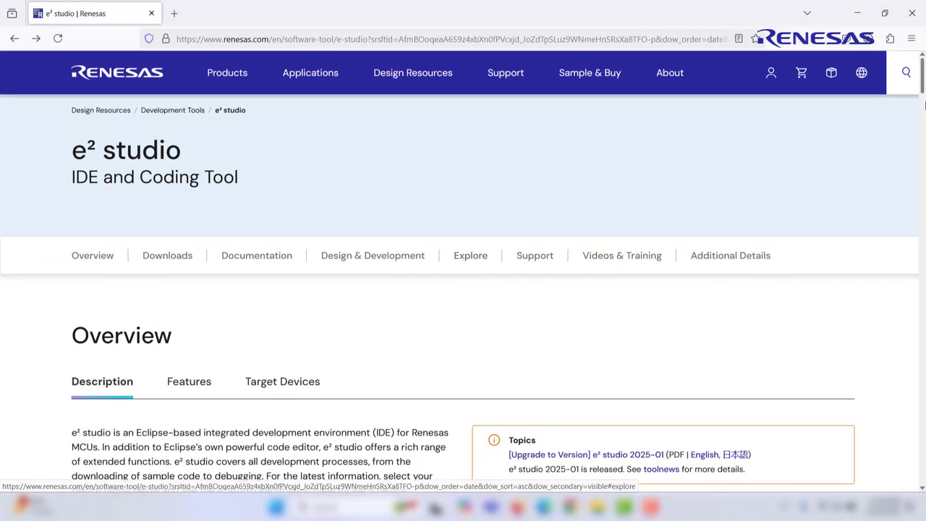
# Download the e² studio 2025-01 installer for Windows from the Downloads section of the page, accepting its disclaimer.
pyautogui.moveTo(921, 84); pyautogui.dragTo(921, 126)
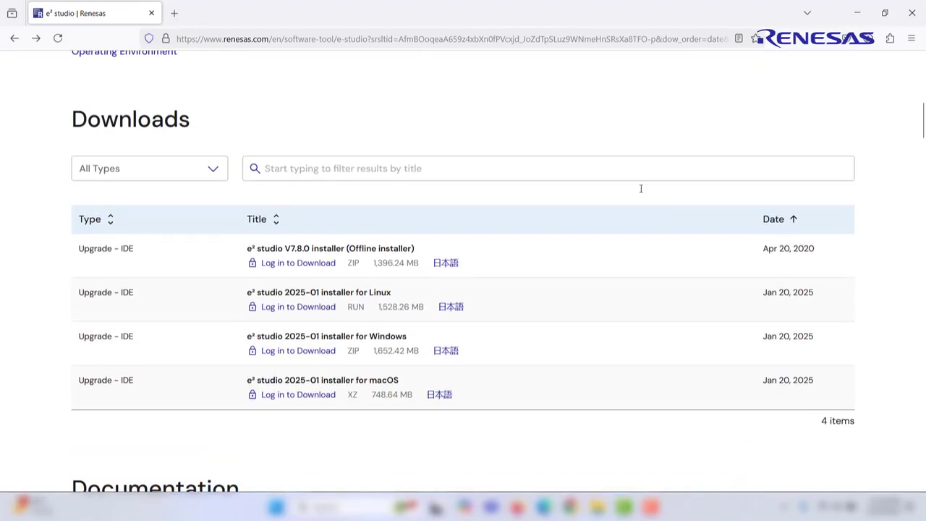
pyautogui.click(312, 359)
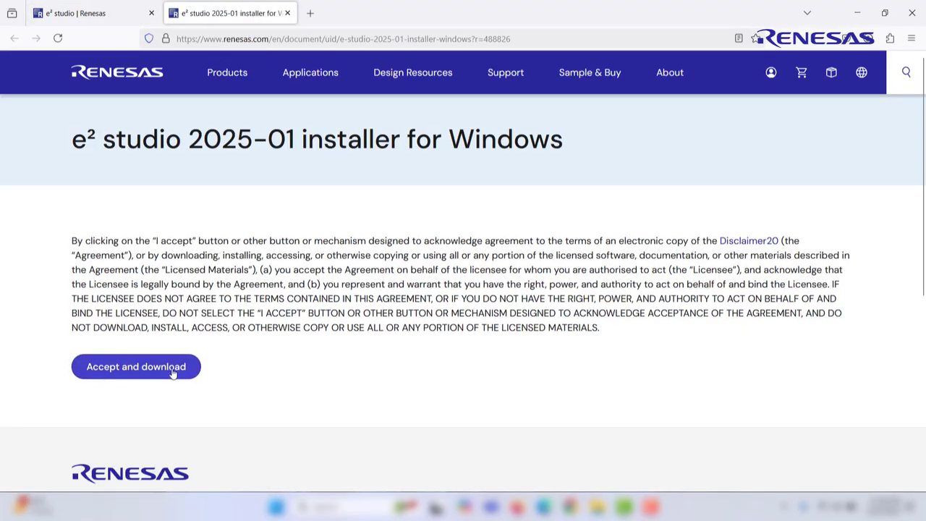
pyautogui.click(174, 372)
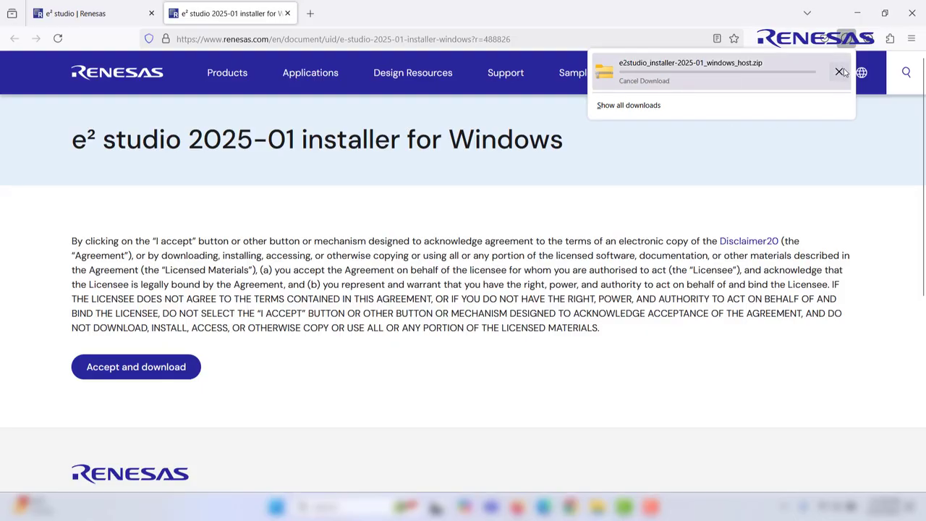
# Switch to File Explorer, run e2studio_installer-2024-10_windows_host from its folder in Downloads, and install for the current user.
pyautogui.click(856, 14)
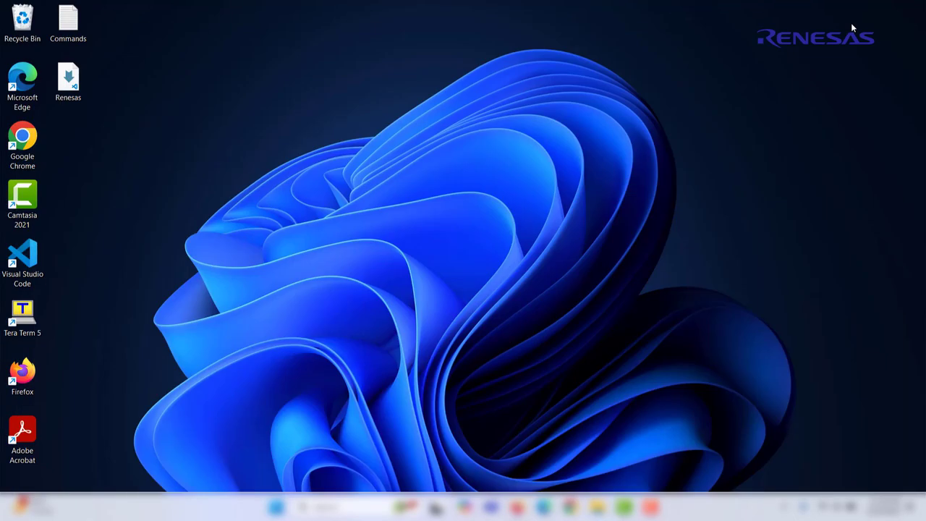
pyautogui.click(435, 508)
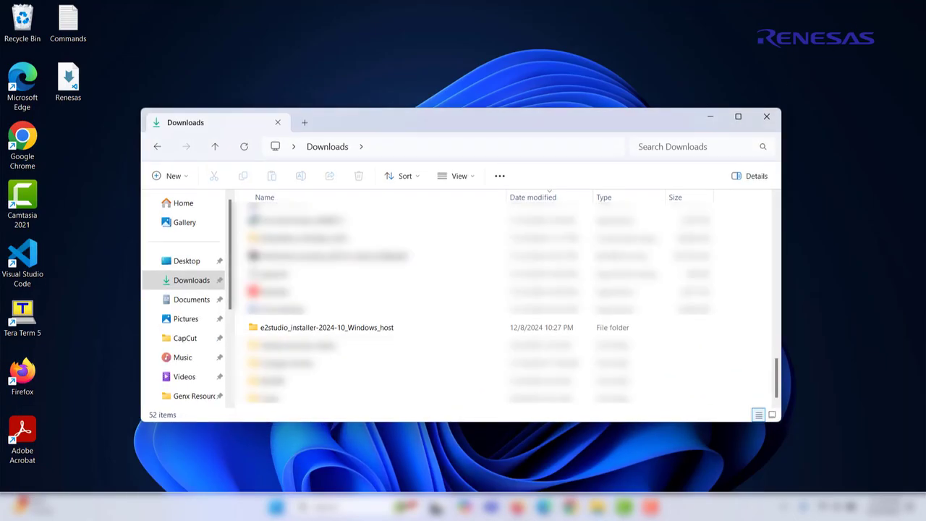
pyautogui.click(293, 331)
pyautogui.doubleClick(293, 330)
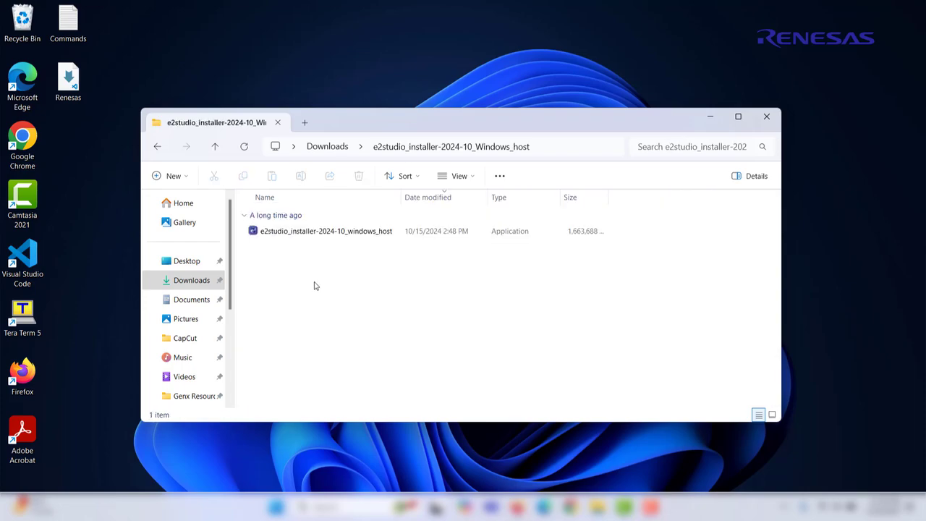
pyautogui.click(315, 235)
pyautogui.doubleClick(315, 234)
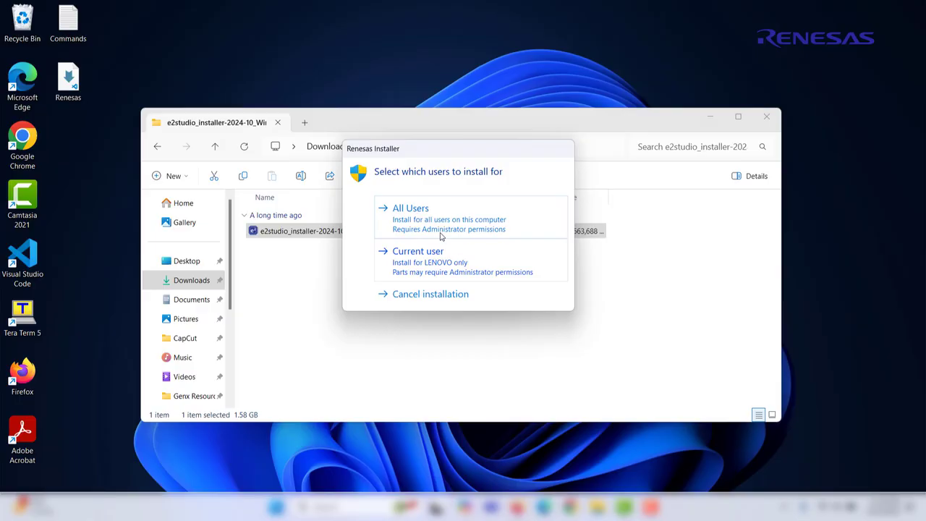
pyautogui.click(432, 263)
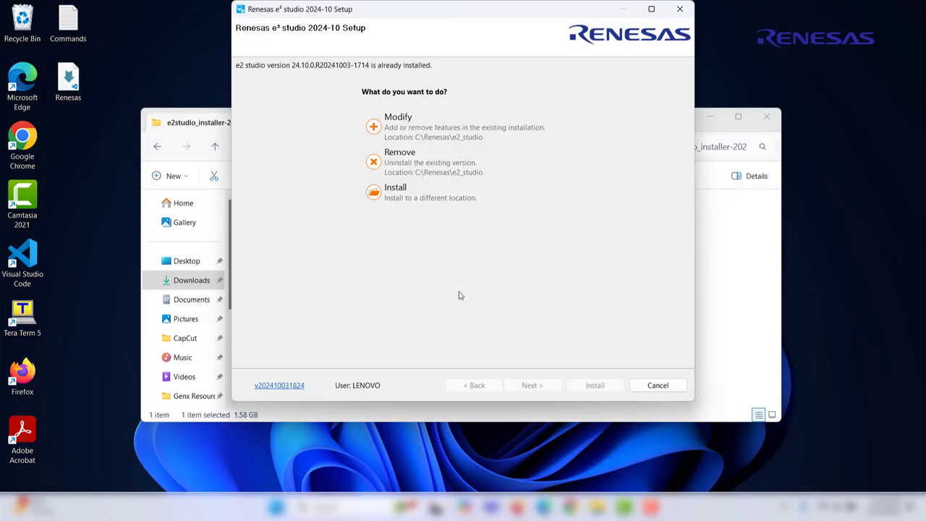
# Choose to modify the existing e² studio installation and continue with the RZ and DA device families.
pyautogui.click(449, 130)
pyautogui.click(541, 385)
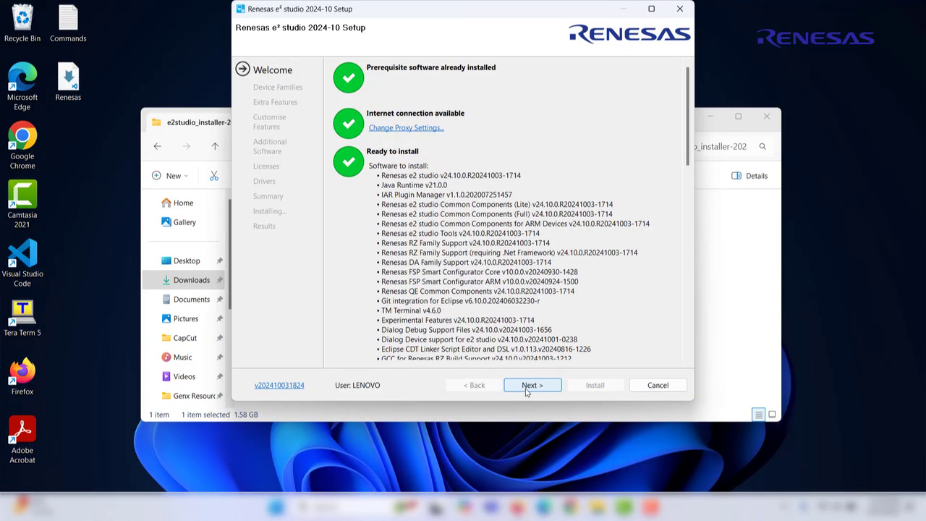
pyautogui.click(526, 389)
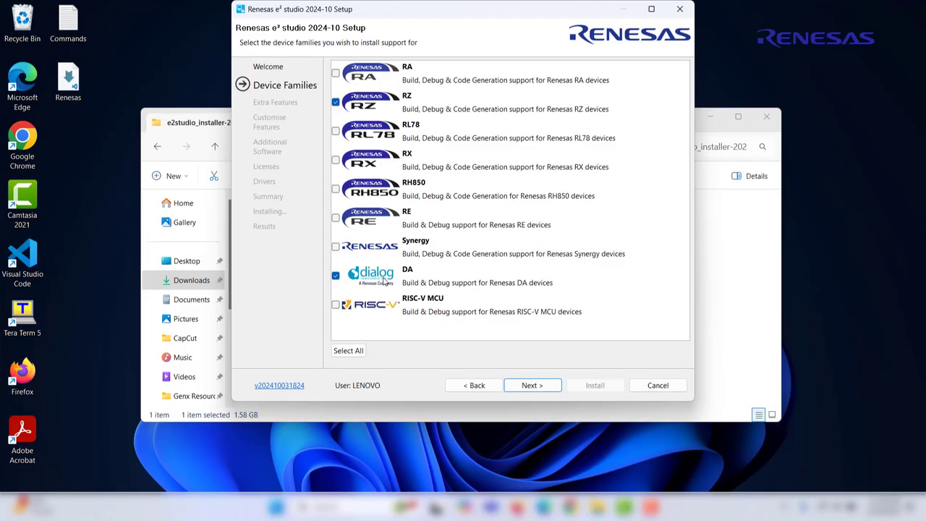
pyautogui.click(551, 389)
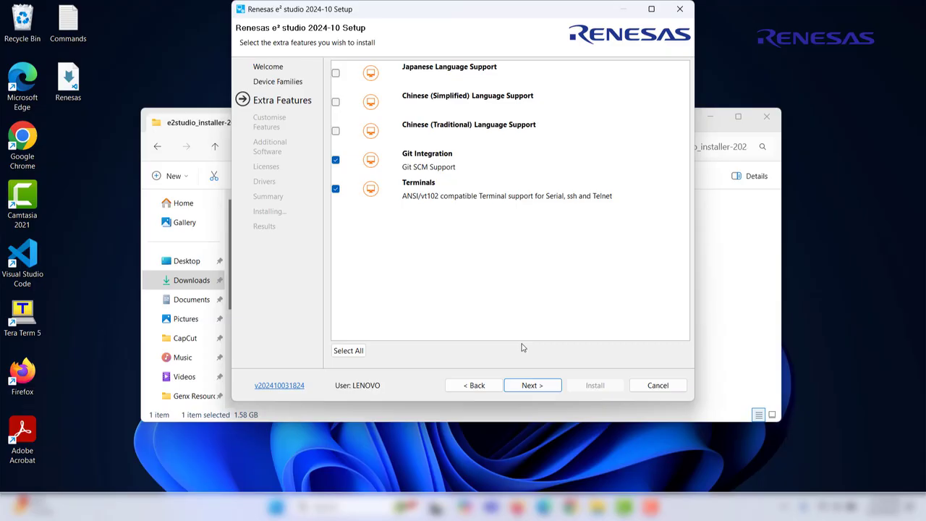
# Continue setup with Git Integration and Terminals, the preselected components, and the preselected GCC toolchains as additional software.
pyautogui.click(541, 389)
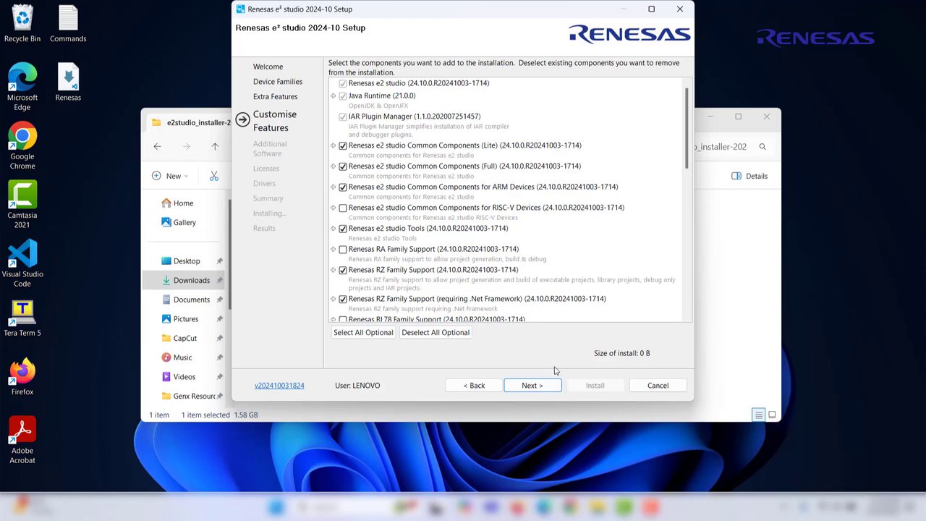
pyautogui.click(533, 386)
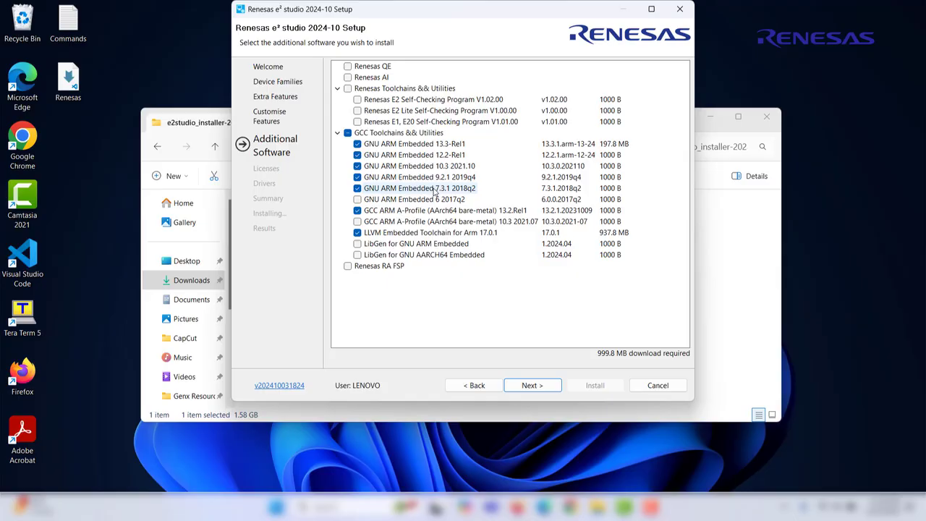
pyautogui.click(521, 386)
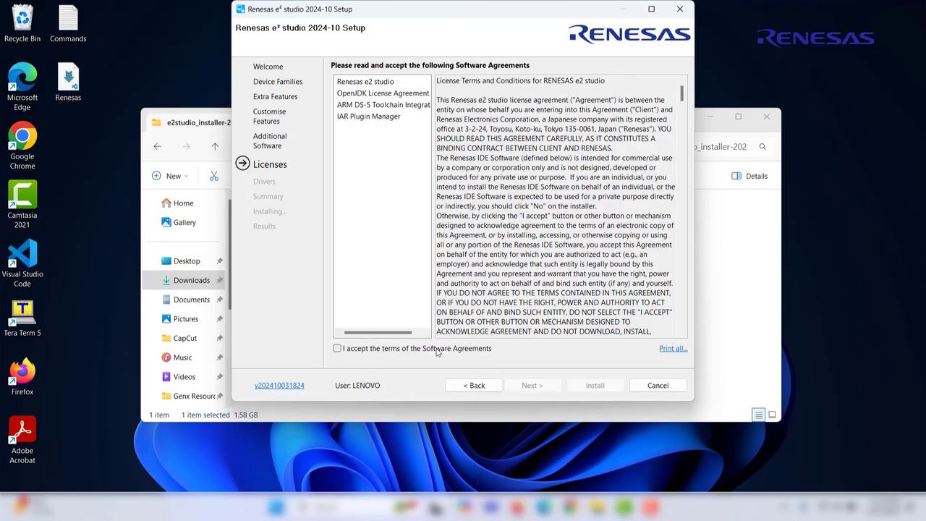
# Accept the software agreements, keep the debugger drivers option enabled, and start the installation.
pyautogui.click(436, 351)
pyautogui.click(539, 386)
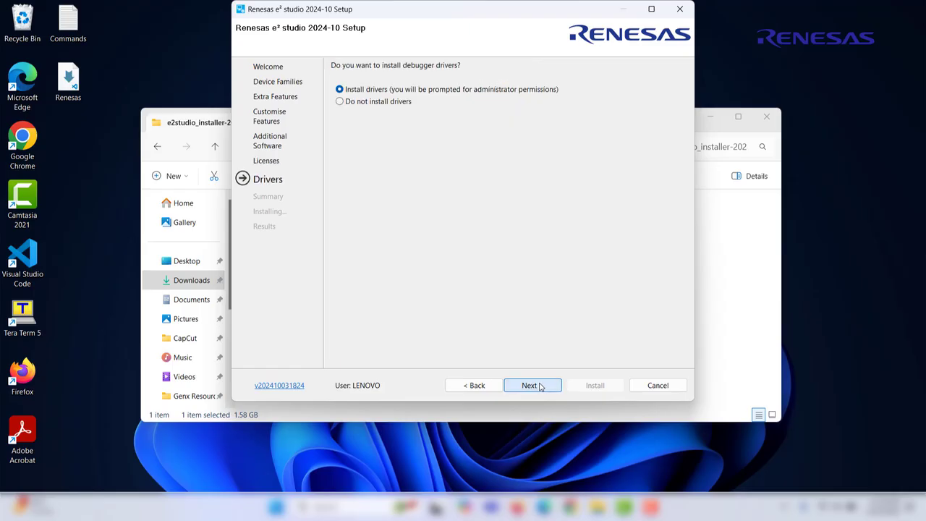
pyautogui.click(540, 386)
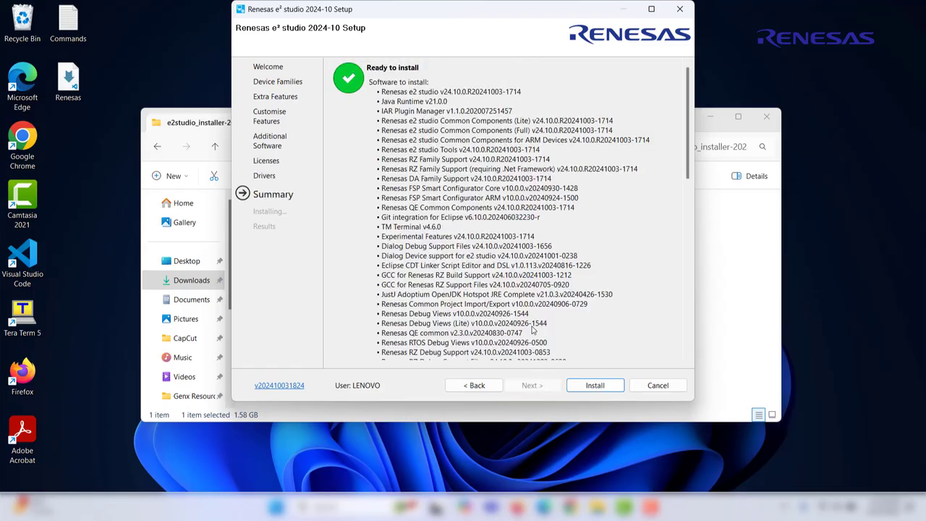
pyautogui.click(596, 385)
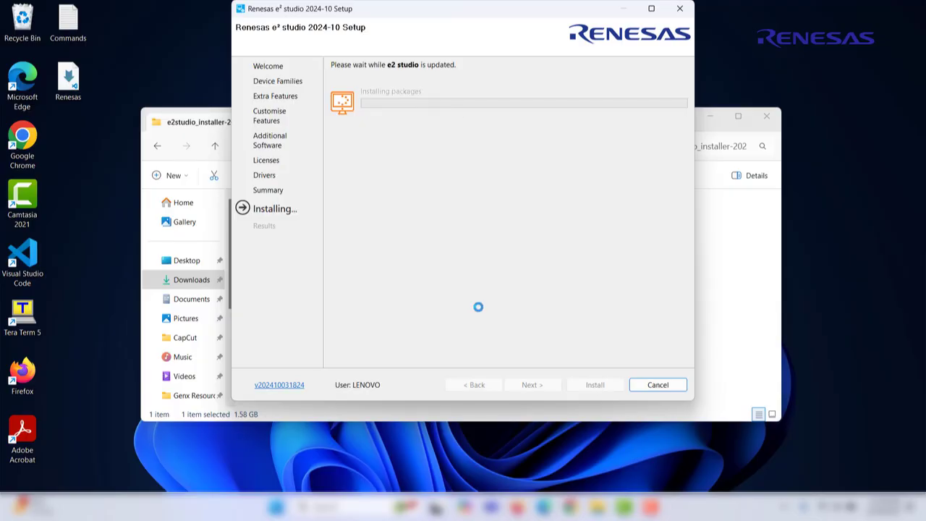
# Install Arm GNU Toolchain 13.3.rel1 arm-none-eabi in English to the default destination folder.
pyautogui.click(488, 220)
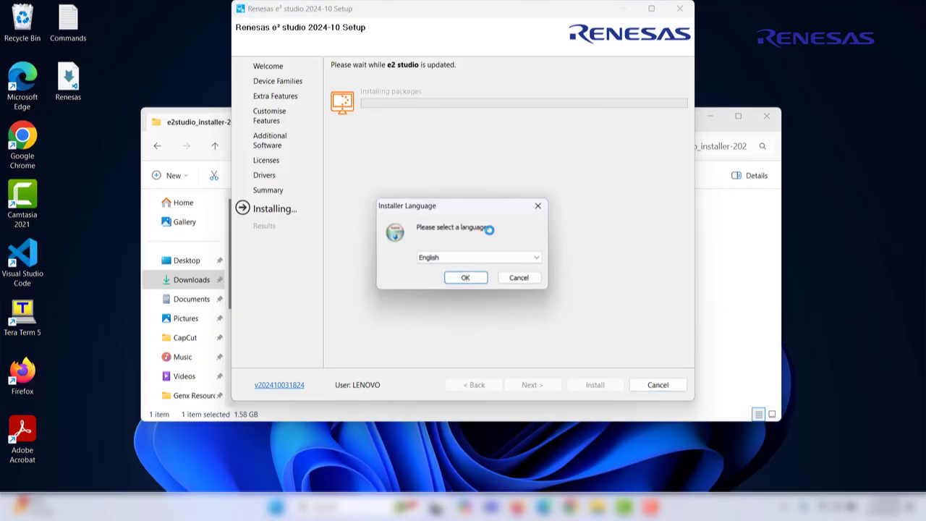
pyautogui.click(473, 278)
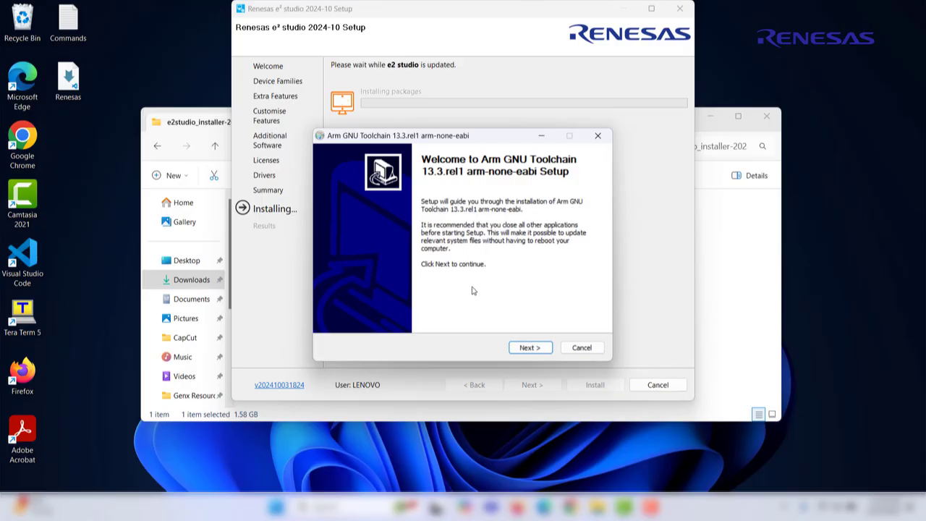
pyautogui.click(534, 348)
pyautogui.click(526, 350)
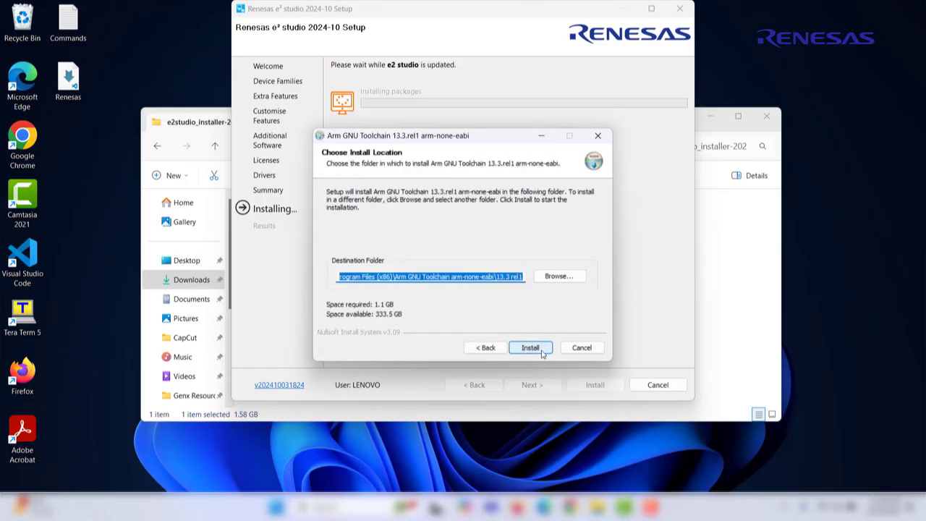
pyautogui.click(543, 353)
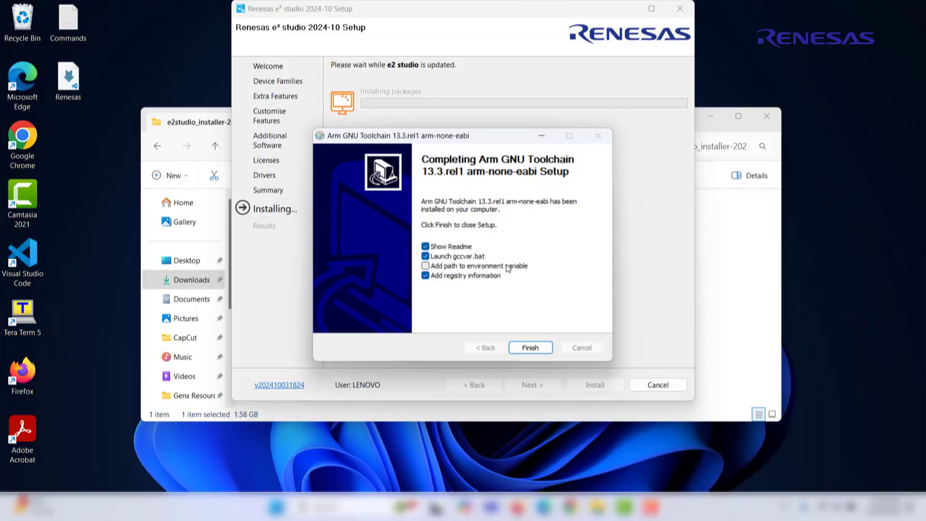
# Finish the Arm GNU Toolchain 13.3.rel1 setup with its path added to the environment variable and without the Readme or gccvar.bat.
pyautogui.click(507, 266)
pyautogui.click(450, 247)
pyautogui.click(450, 256)
pyautogui.click(530, 347)
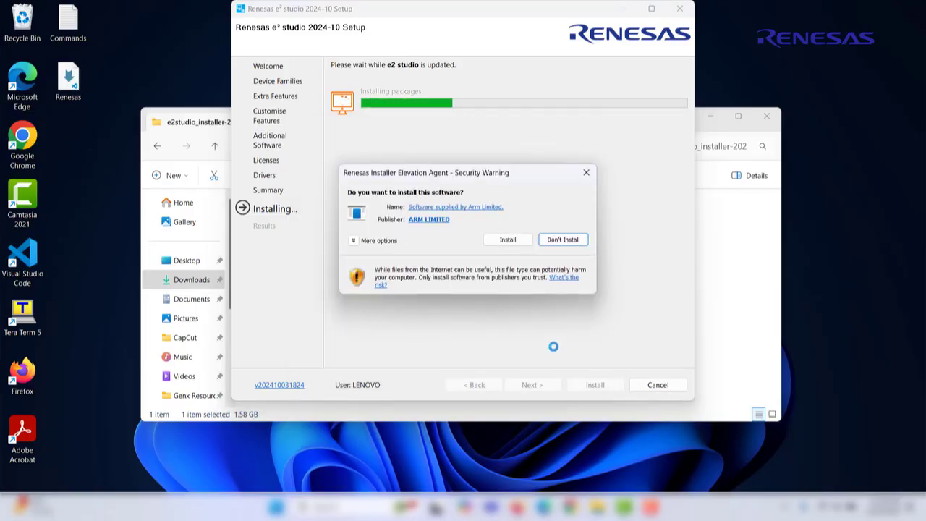
# Allow the Arm Limited software to install and finish the GNU Arm Embedded Toolchain 10.3-2021.10 setup.
pyautogui.press('Left')
pyautogui.press('Return')
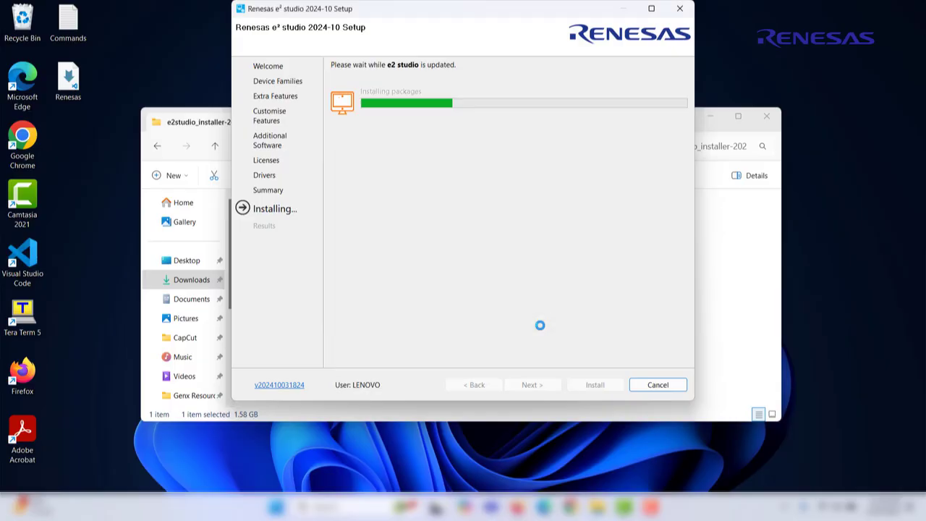
pyautogui.press('Return')
pyautogui.press('Return')
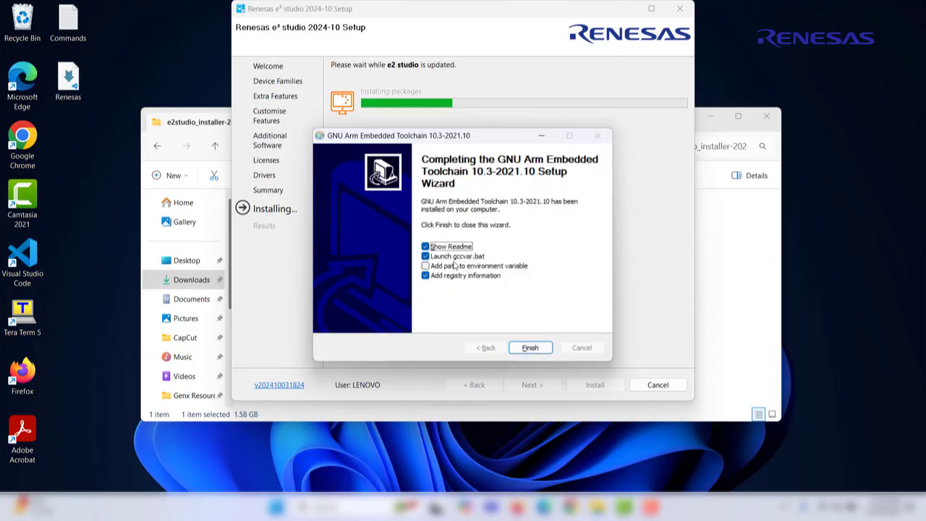
pyautogui.click(546, 344)
# Install GNU Tools for Arm Embedded Processors 7-2018-q2-update, adding its path to the environment variable and skipping the Readme and gccvar.bat.
pyautogui.click(488, 242)
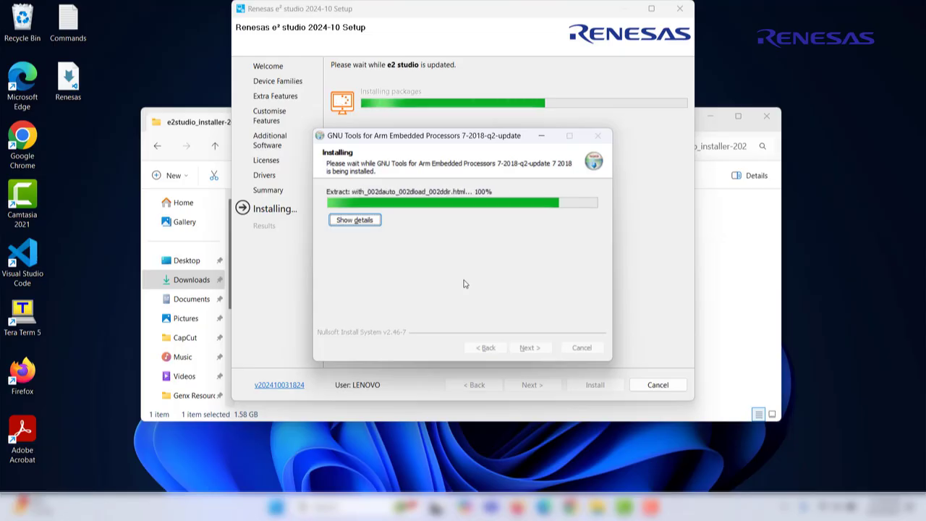
pyautogui.click(425, 246)
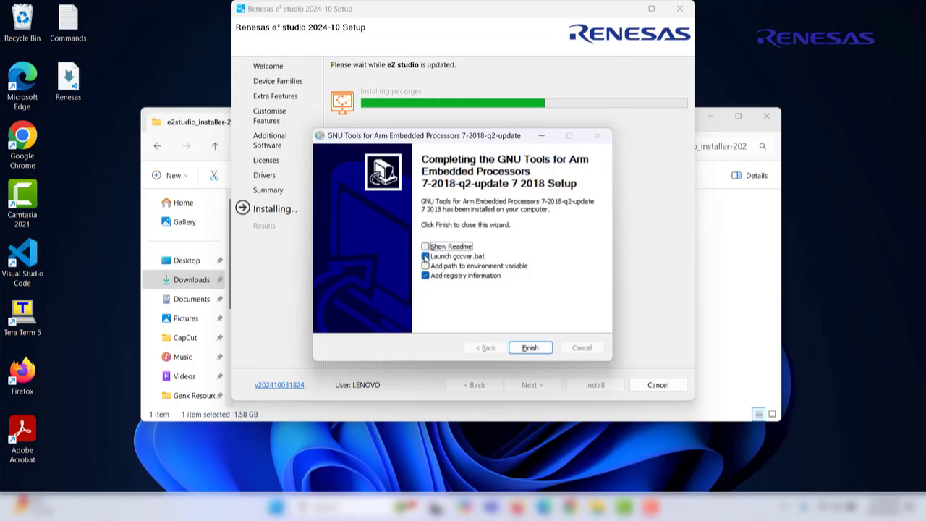
pyautogui.click(426, 256)
pyautogui.click(426, 265)
pyautogui.click(530, 347)
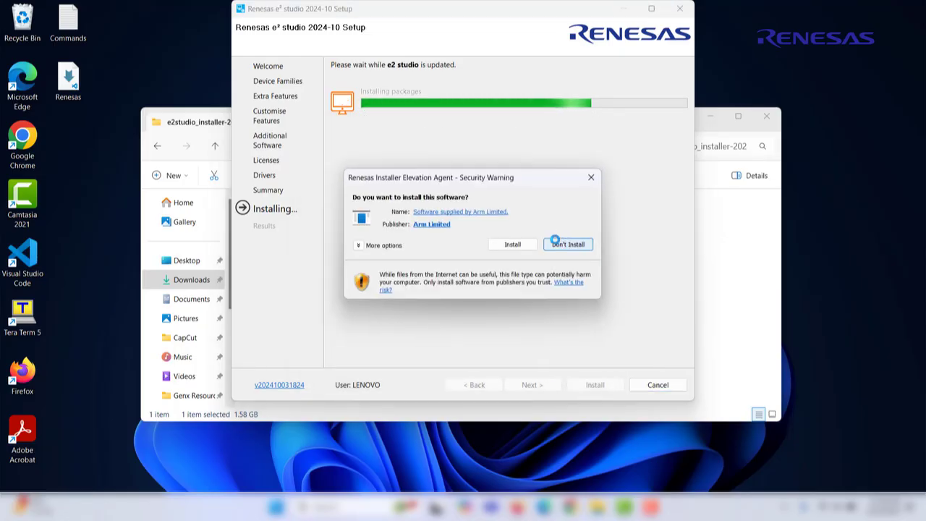
# Install Arm GNU Toolchain 13.2.Rel1 aarch64-none-elf, adding its path to the environment variable and skipping the Readme.
pyautogui.click(513, 242)
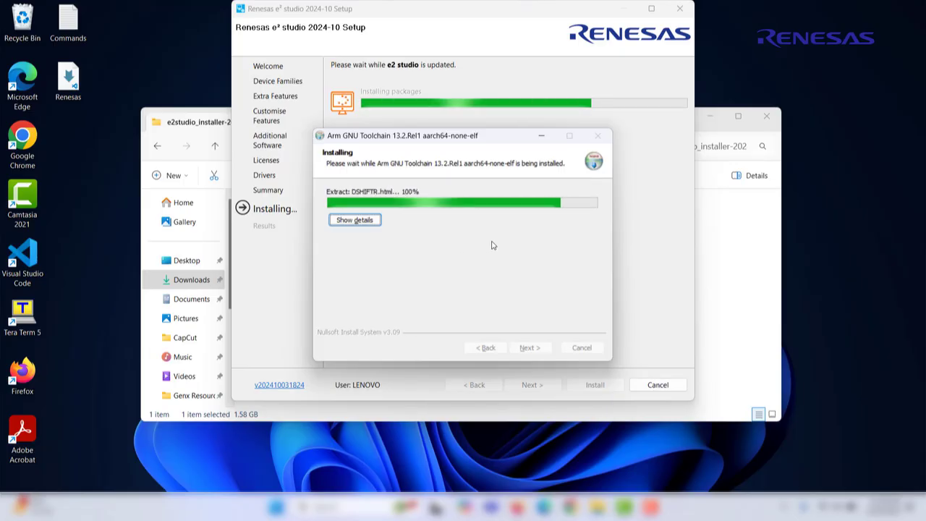
pyautogui.click(425, 246)
pyautogui.click(425, 265)
pyautogui.click(528, 345)
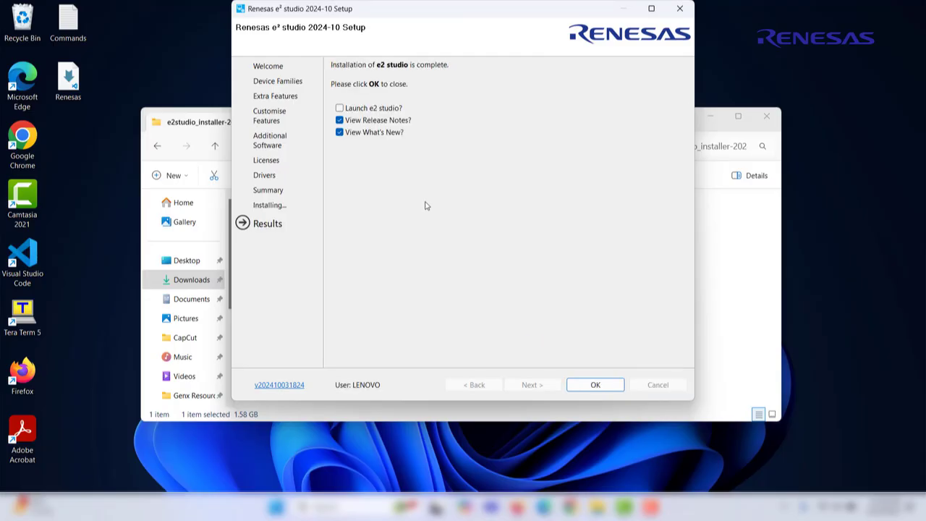
# Close the completed e² studio setup without viewing the release notes or What's New, and minimize File Explorer.
pyautogui.click(339, 120)
pyautogui.click(339, 132)
pyautogui.click(595, 385)
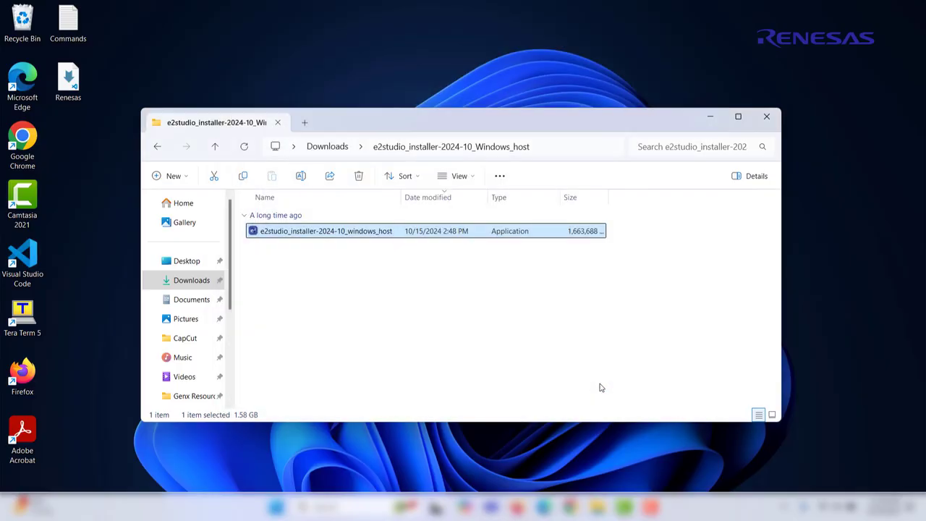
pyautogui.click(710, 118)
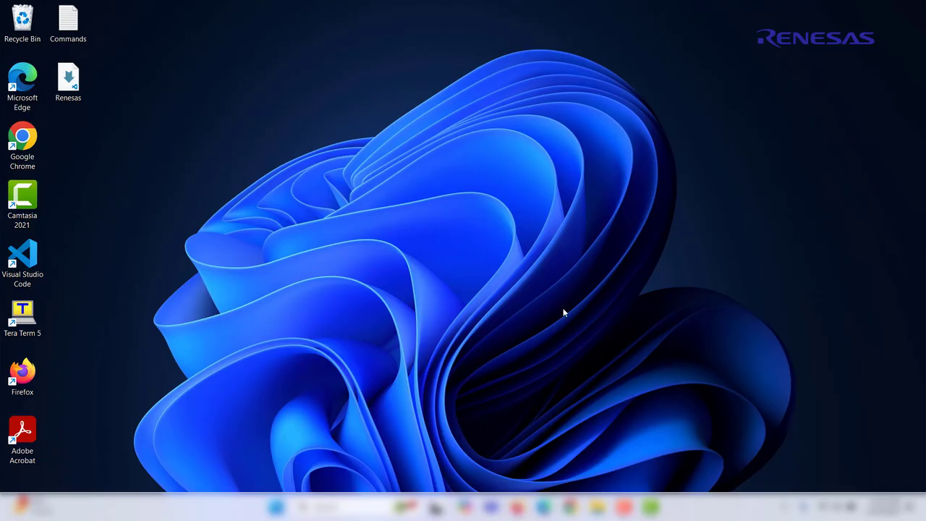
# Switch to Firefox and download DA1459x SDK10.1.4.104 from the DA14592 product page.
pyautogui.click(518, 504)
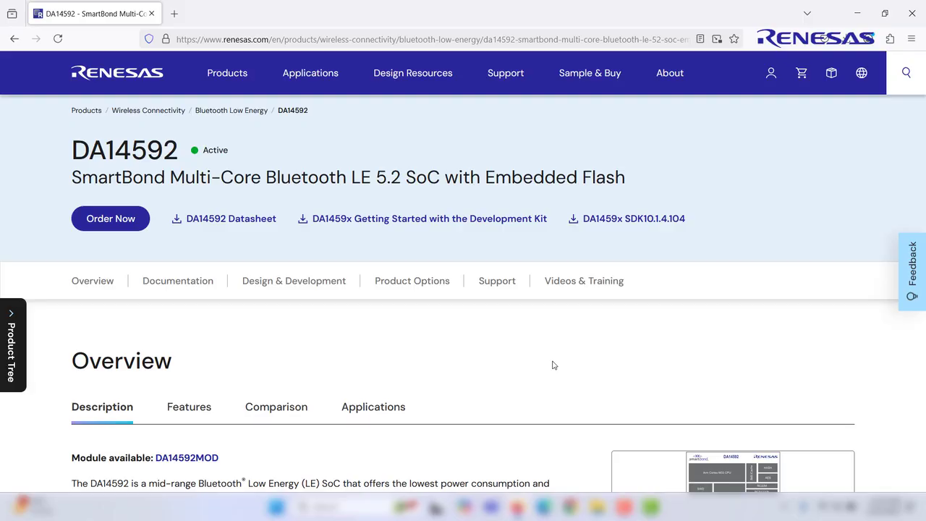
pyautogui.click(635, 223)
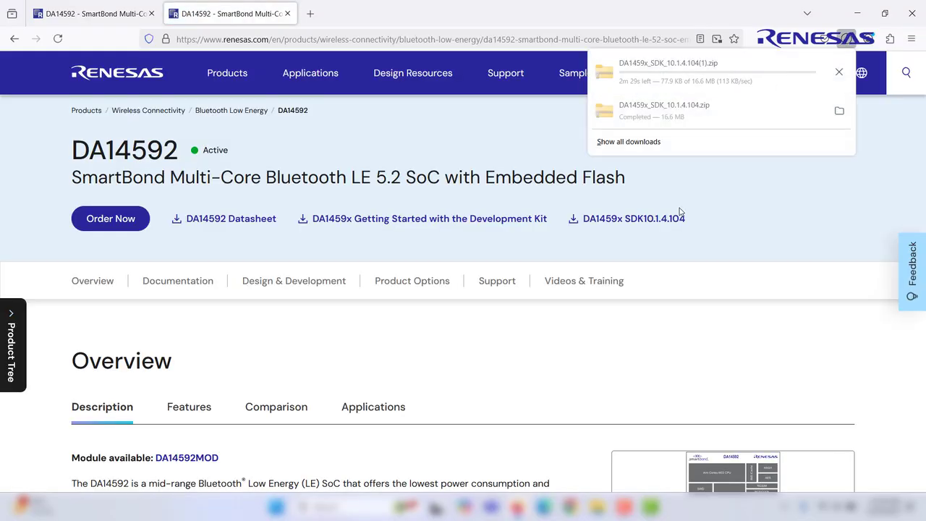
pyautogui.click(827, 192)
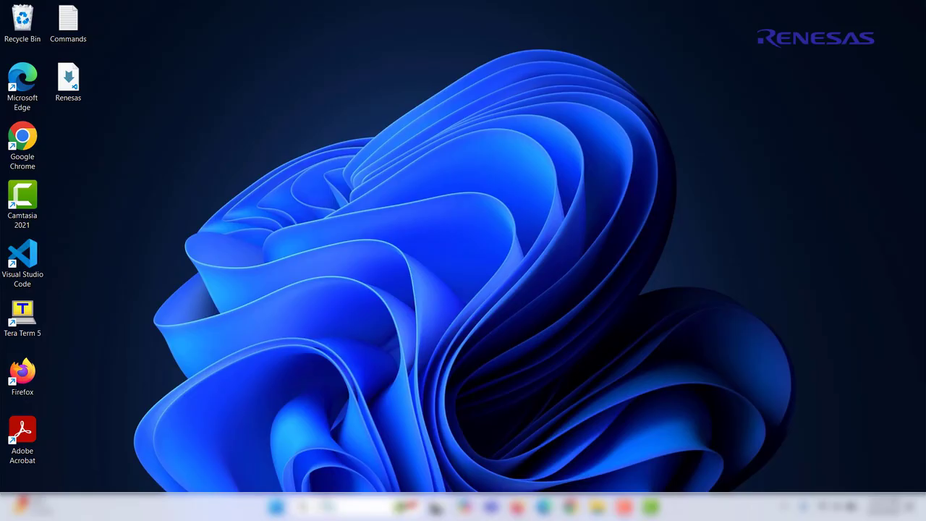
# Open Device Manager, check the USB serial ports under Ports (COM & LPT), and minimize the window.
pyautogui.press('super')
pyautogui.write('dev')
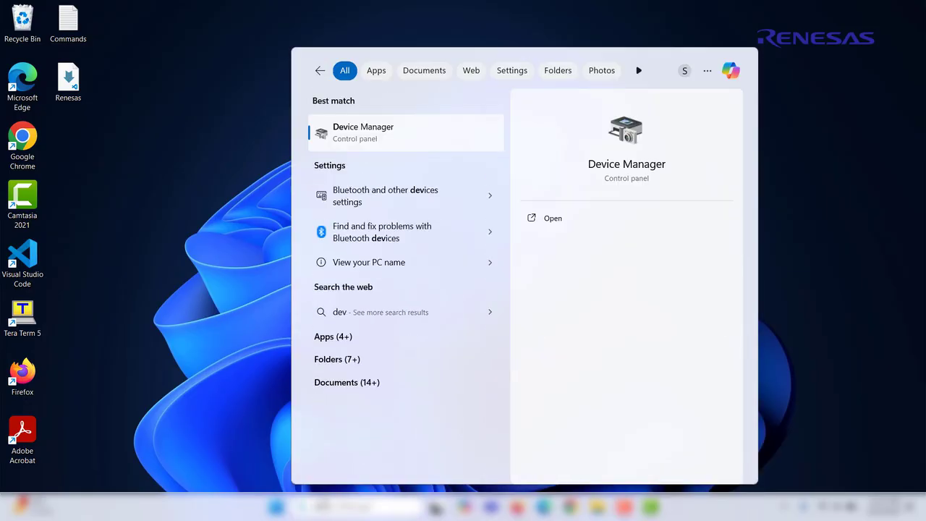
pyautogui.press('Return')
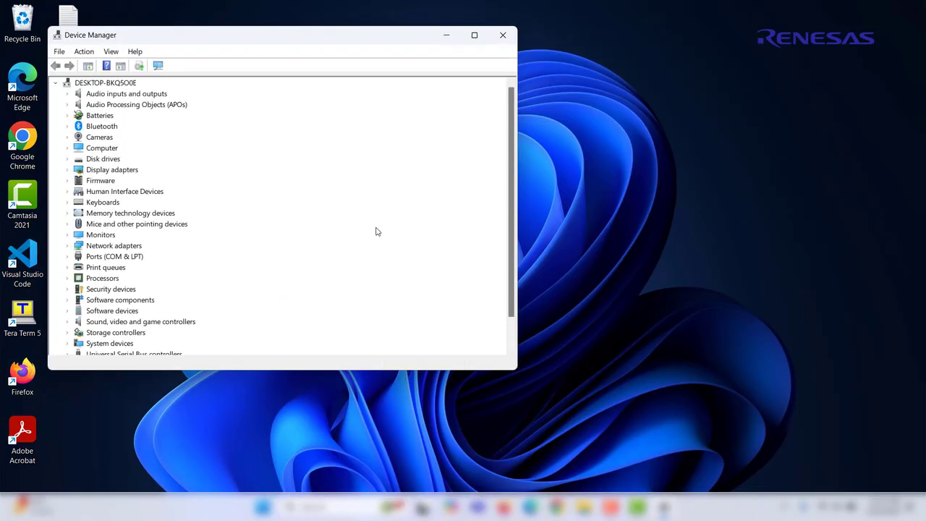
pyautogui.click(68, 258)
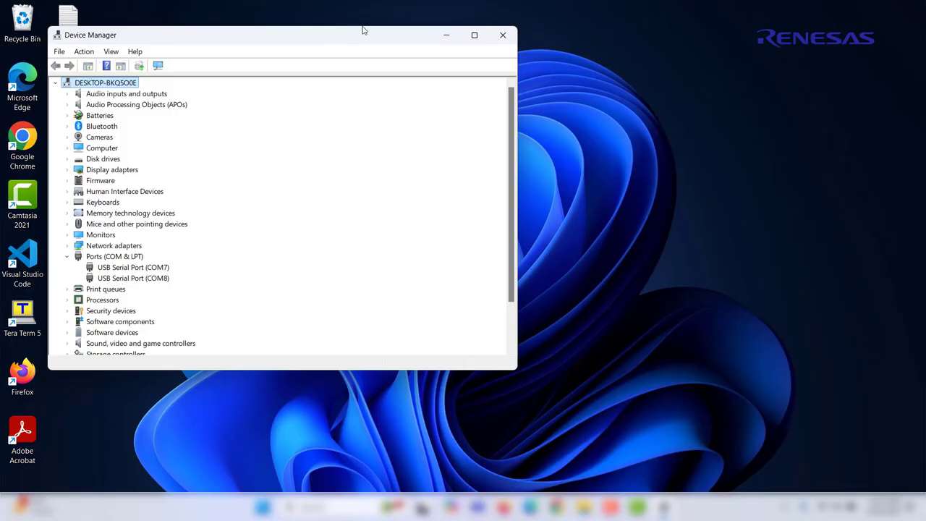
pyautogui.click(446, 36)
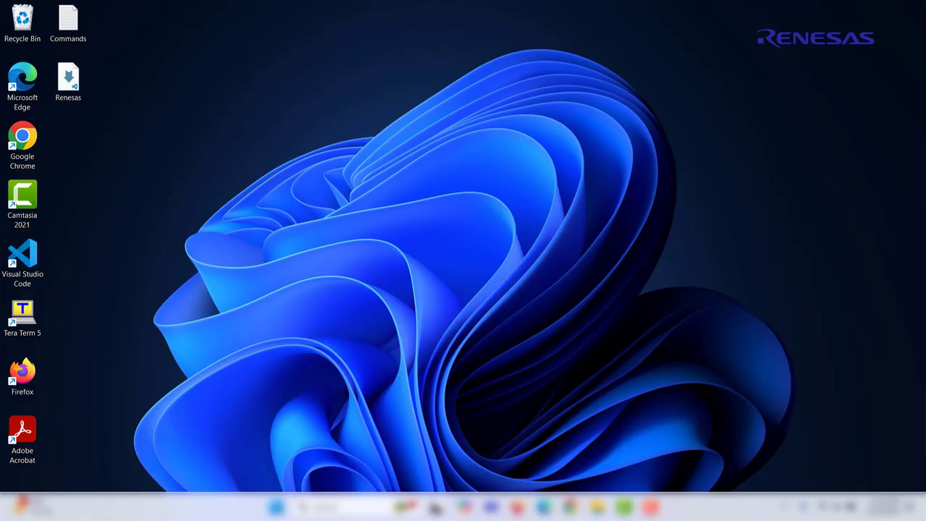
# Launch e² studio with workspace-ble-adv in the e2_studio folder as the workspace.
pyautogui.press('super+s')
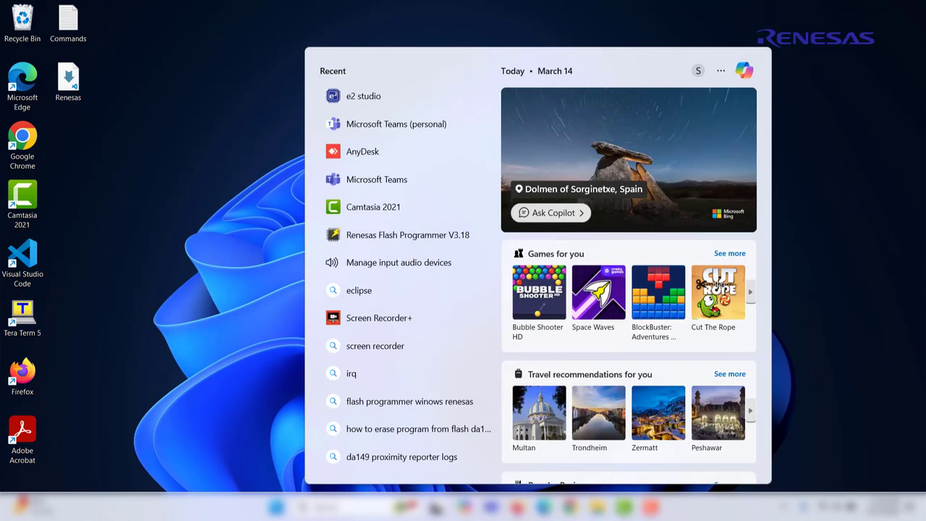
pyautogui.write('e2')
pyautogui.press('Return')
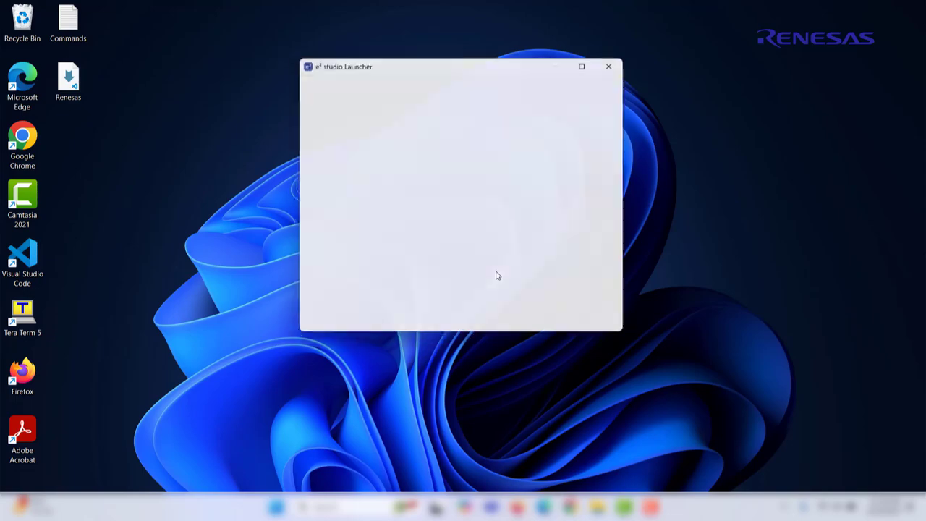
pyautogui.click(459, 125)
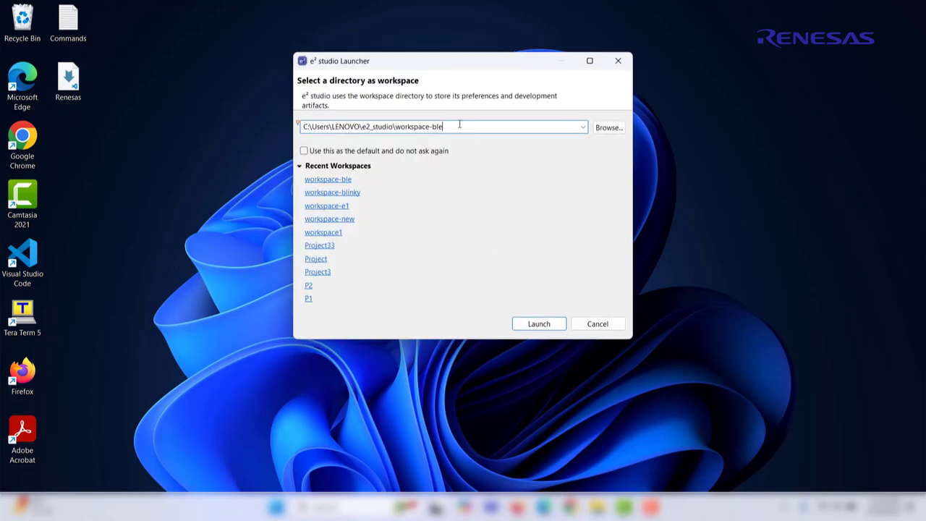
pyautogui.press('BackSpace')
pyautogui.press('BackSpace')
pyautogui.write('blinky')
pyautogui.press('Return')
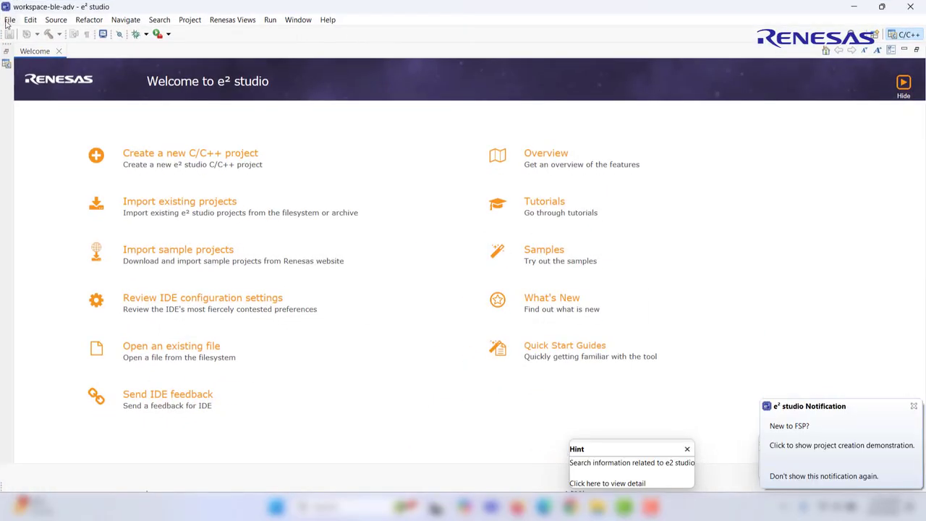
# Start importing a project with the Dialog SDK Project import wizard.
pyautogui.click(9, 20)
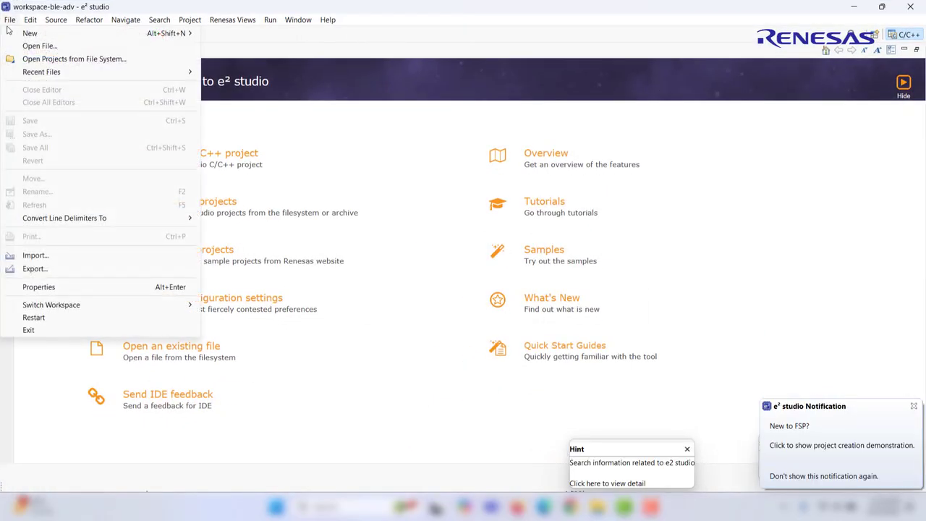
pyautogui.click(36, 256)
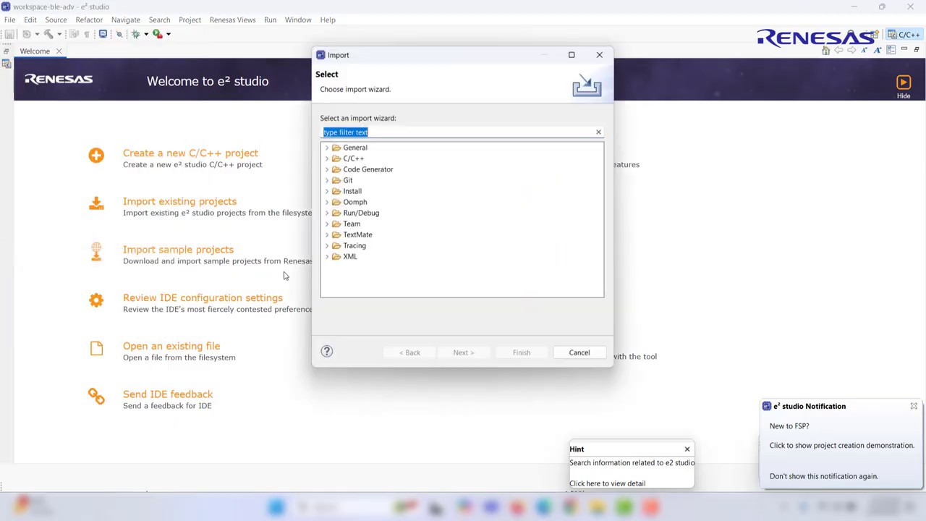
pyautogui.doubleClick(354, 146)
pyautogui.click(382, 191)
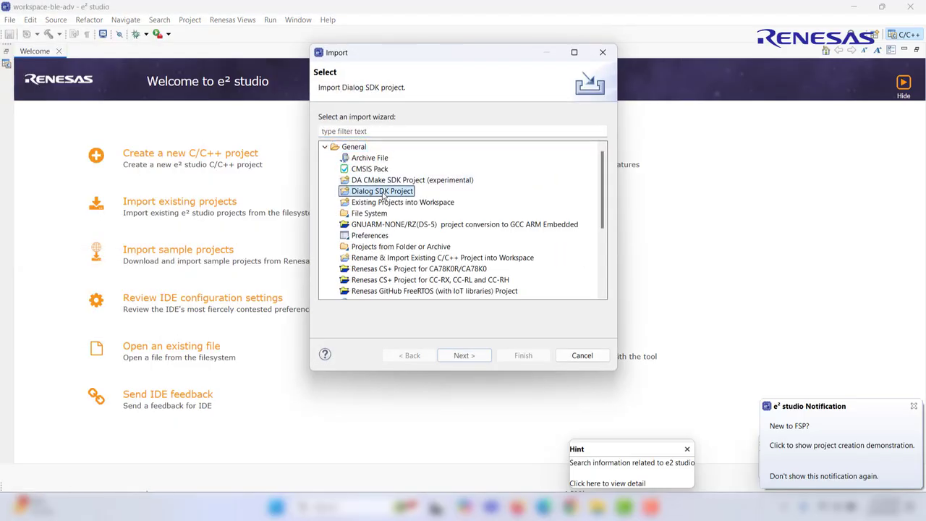
pyautogui.click(478, 360)
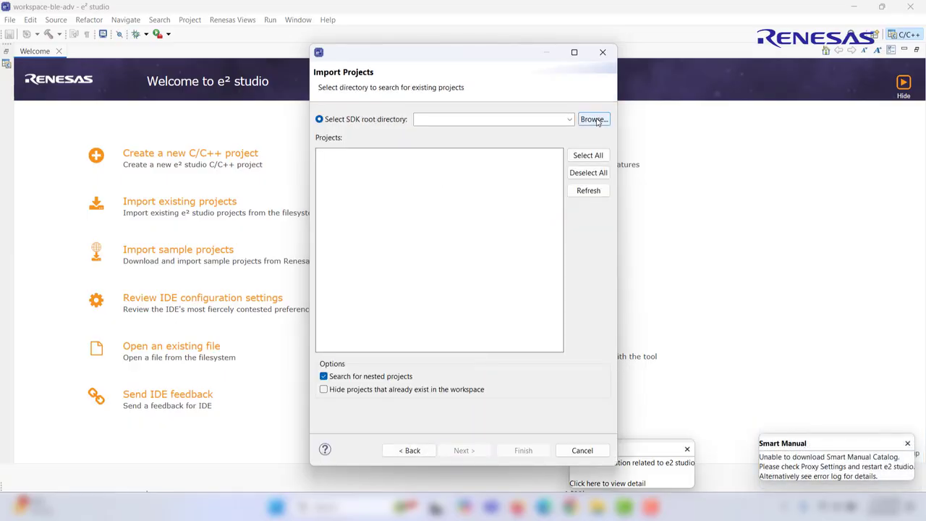
# Set the SDK root directory to the inner DA1459x_SDK_10.1.4.104 folder in Downloads and choose the ble_adv project for import.
pyautogui.click(594, 120)
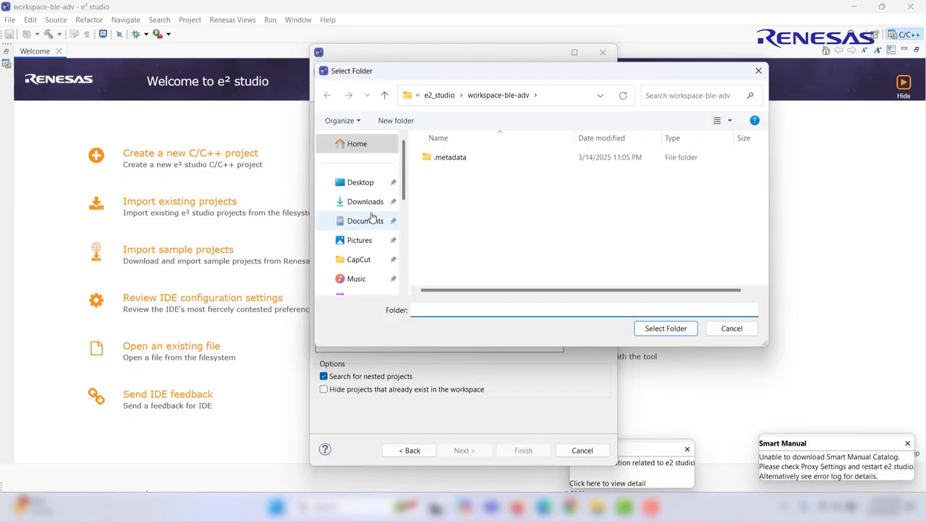
pyautogui.click(366, 203)
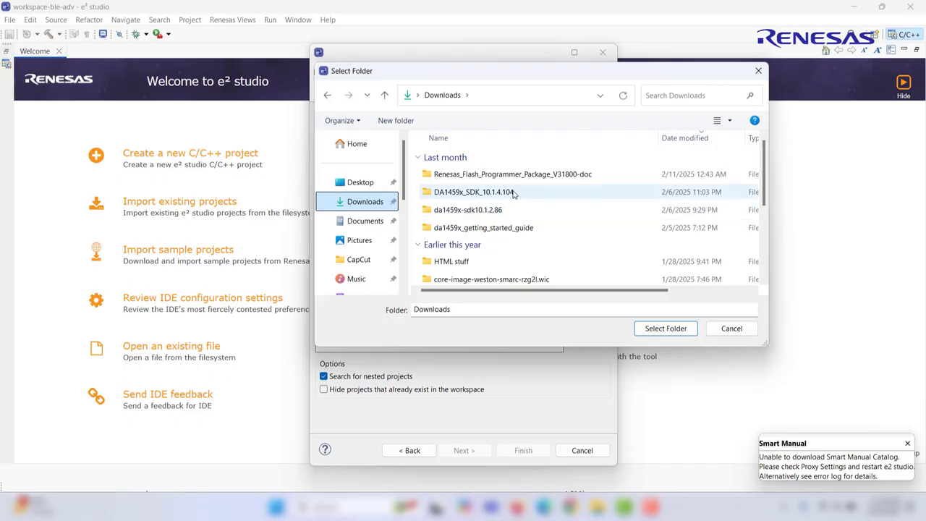
pyautogui.click(513, 193)
pyautogui.doubleClick(513, 192)
pyautogui.click(507, 180)
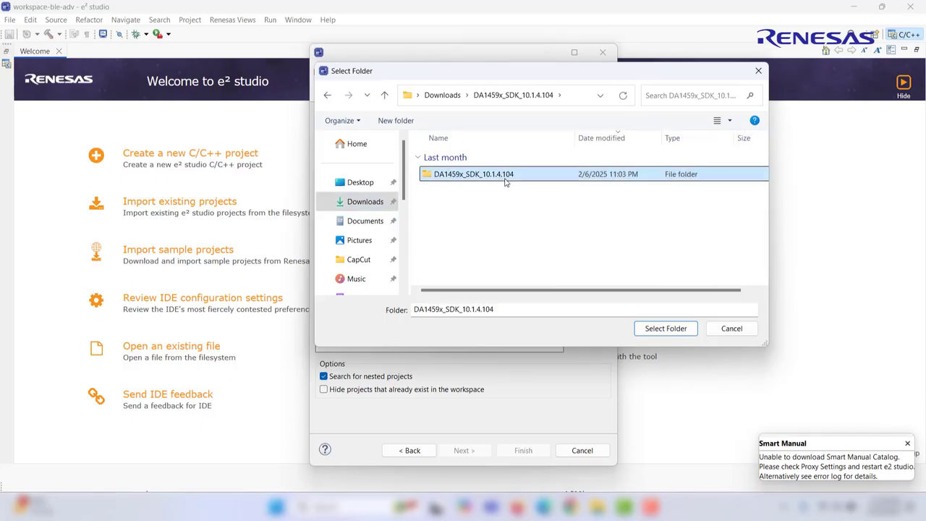
pyautogui.click(652, 333)
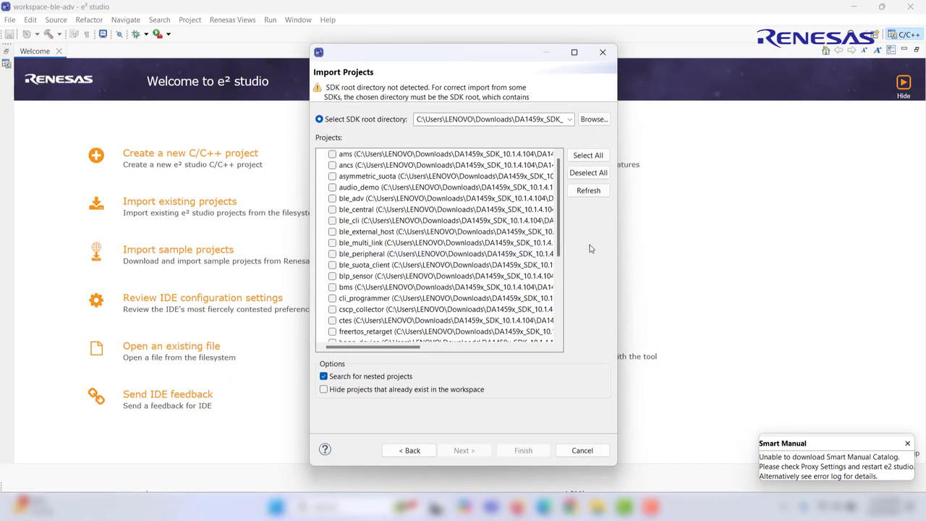
pyautogui.click(332, 199)
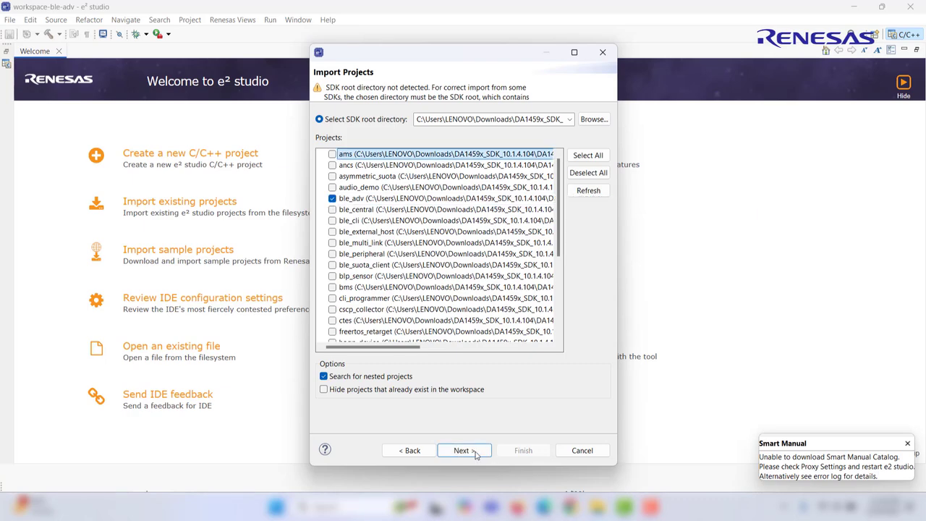
pyautogui.click(474, 451)
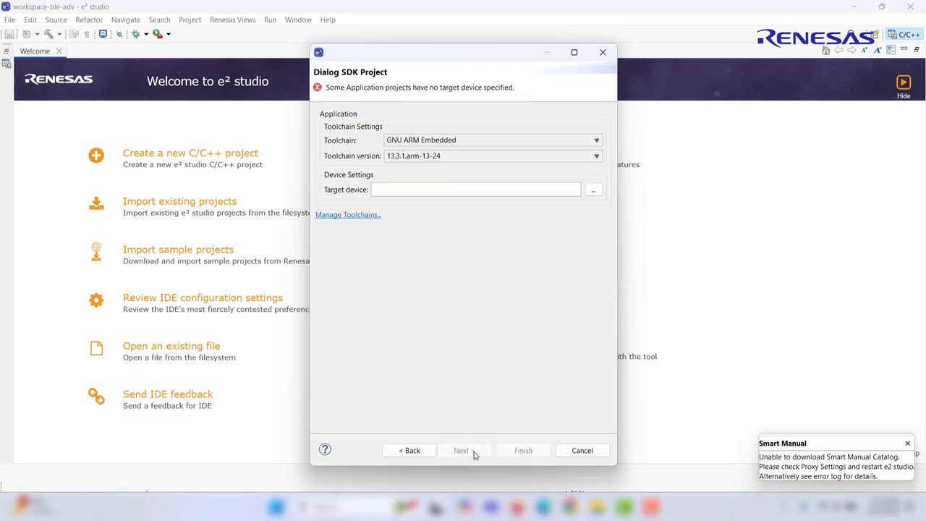
# Set the toolchain version to 7.3.1.20180622 and the target device to DA14592, and finish the project import.
pyautogui.click(597, 160)
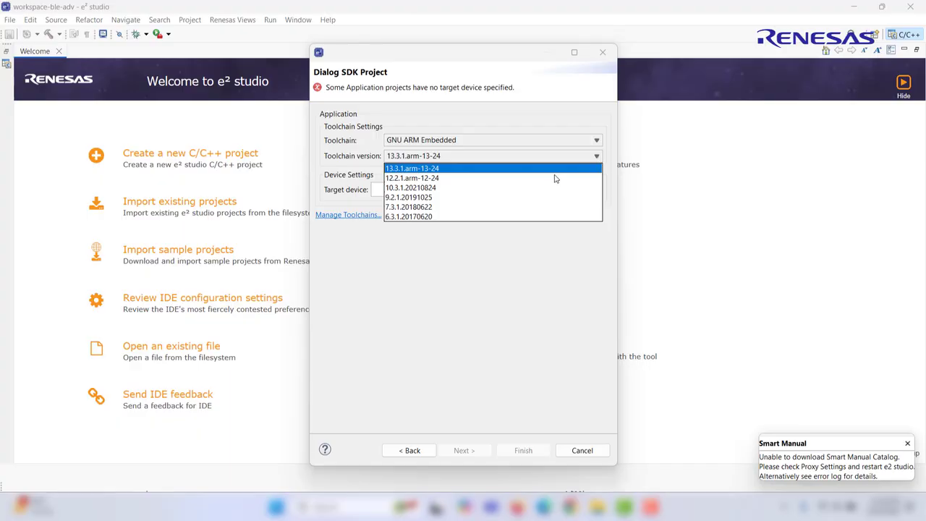
pyautogui.click(420, 208)
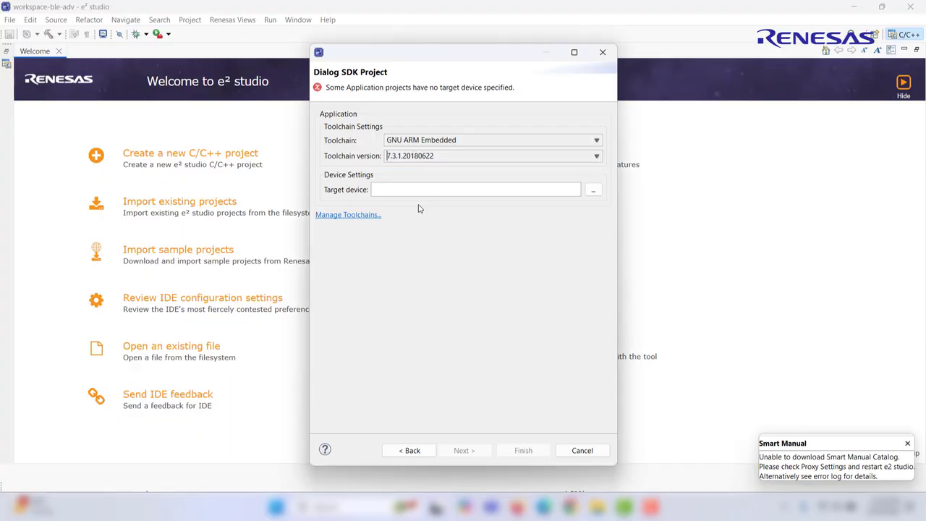
pyautogui.click(592, 192)
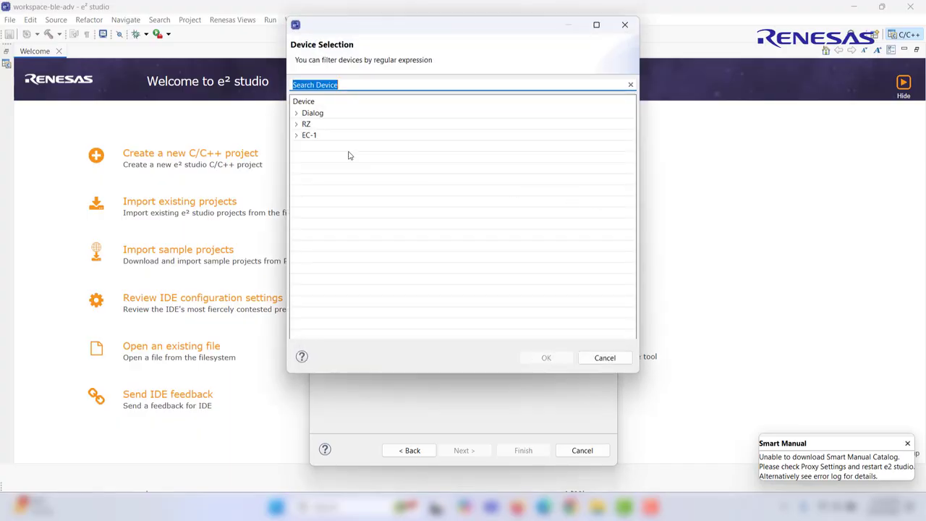
pyautogui.click(296, 114)
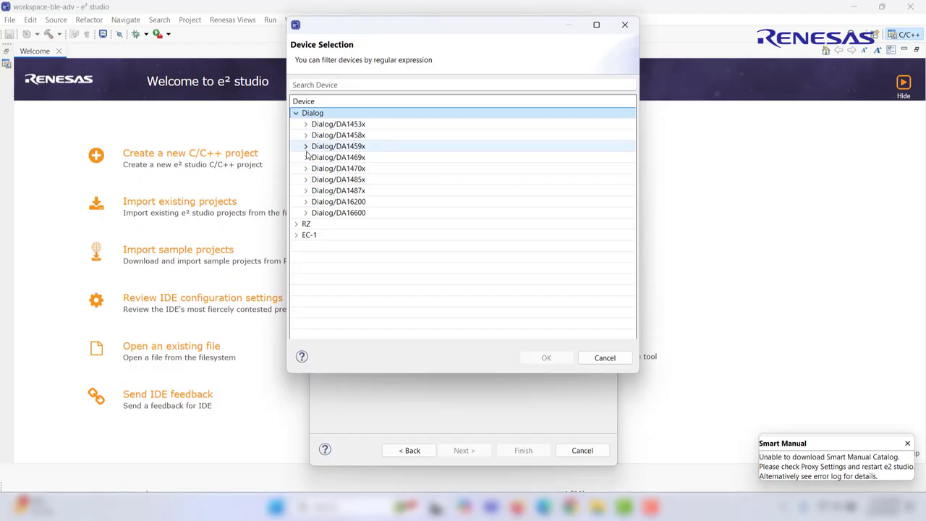
pyautogui.click(306, 147)
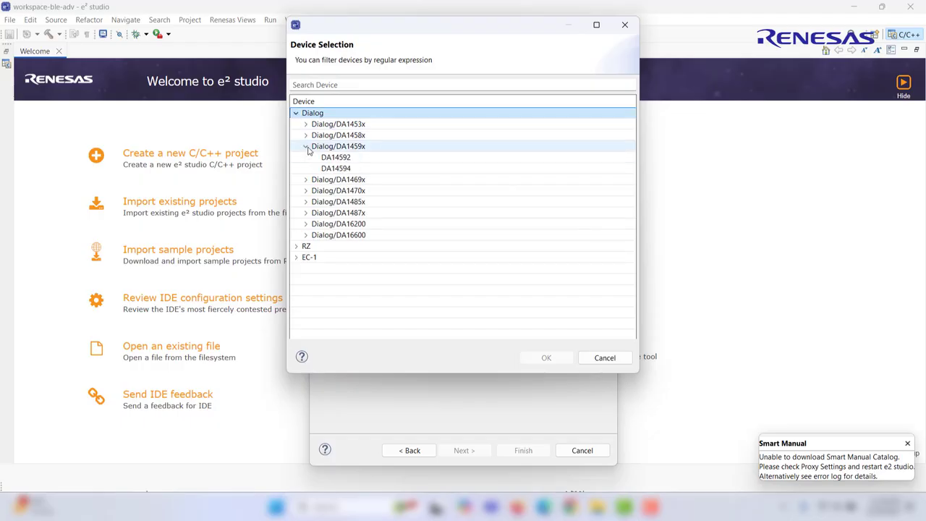
pyautogui.click(348, 159)
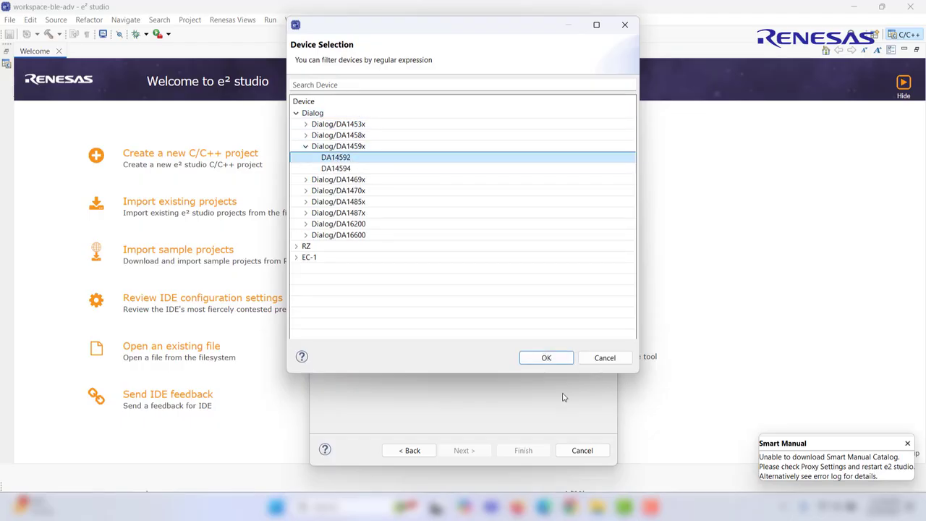
pyautogui.click(546, 360)
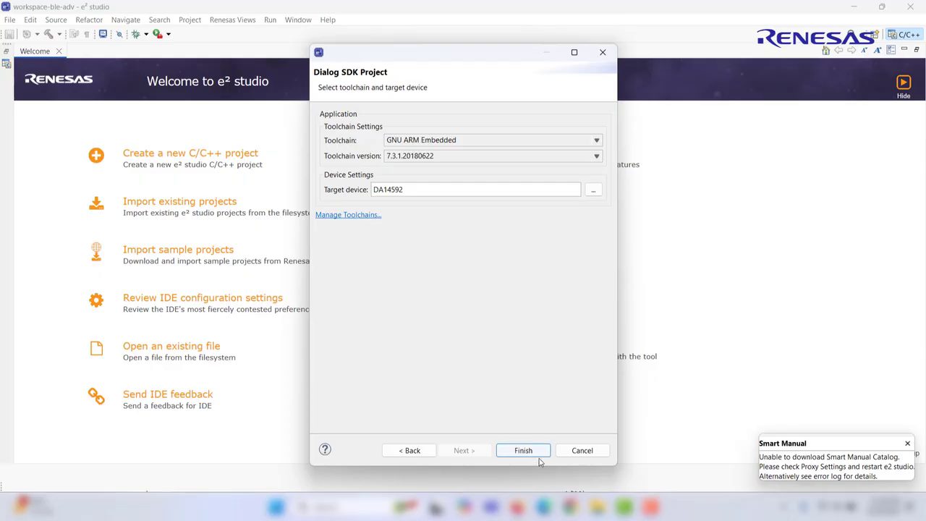
pyautogui.click(523, 450)
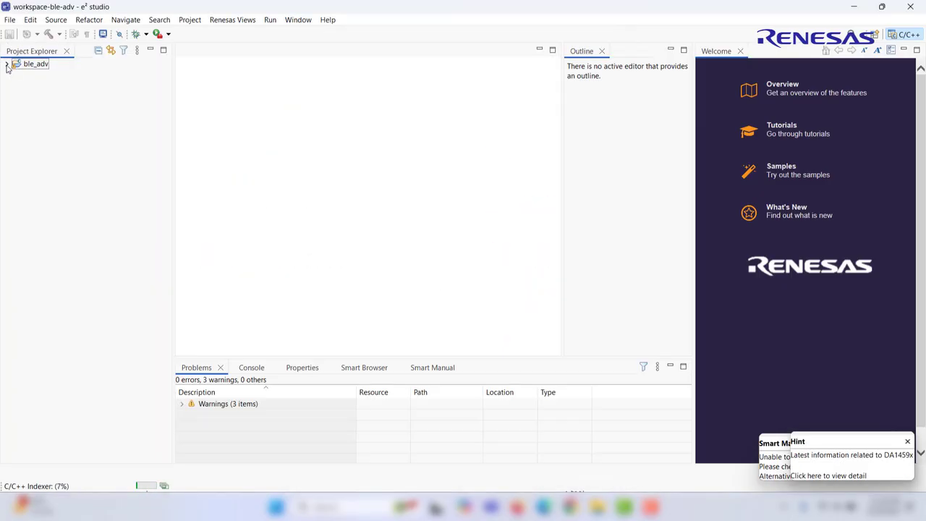
# Open main.c from the ble_adv project and close the Welcome view.
pyautogui.click(6, 64)
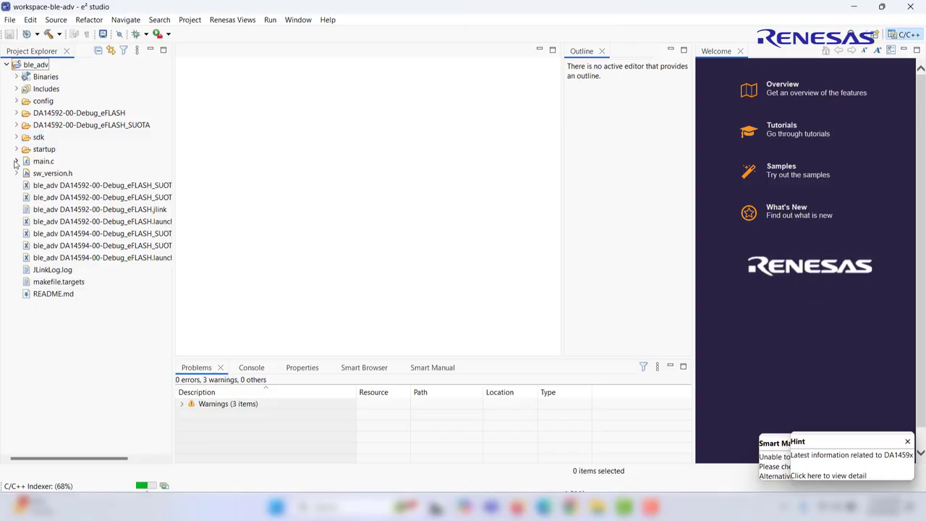
pyautogui.click(16, 160)
pyautogui.scroll(1, 73, 145)
pyautogui.doubleClick(43, 113)
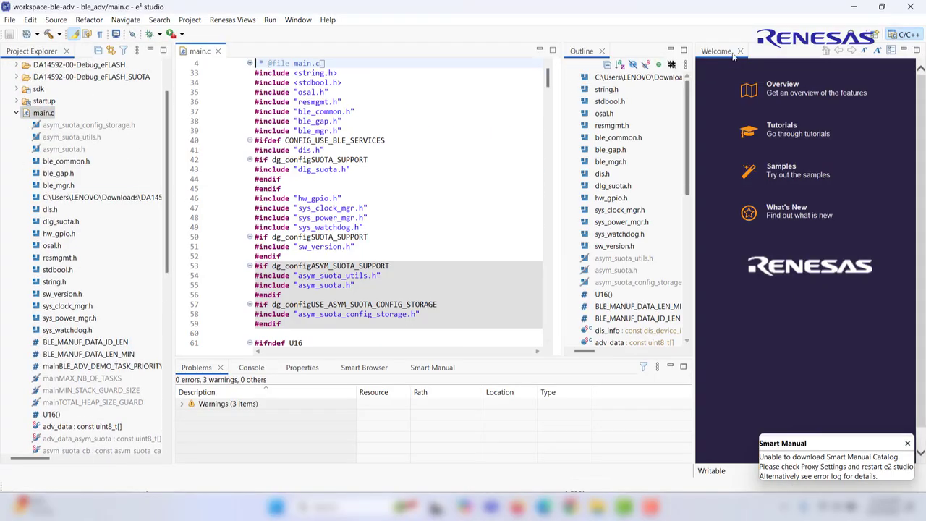
pyautogui.click(740, 51)
# Examine the main function, ble_adv_demo_task and the ble_gap_device_name_set call in main.c.
pyautogui.moveTo(738, 72); pyautogui.dragTo(741, 162)
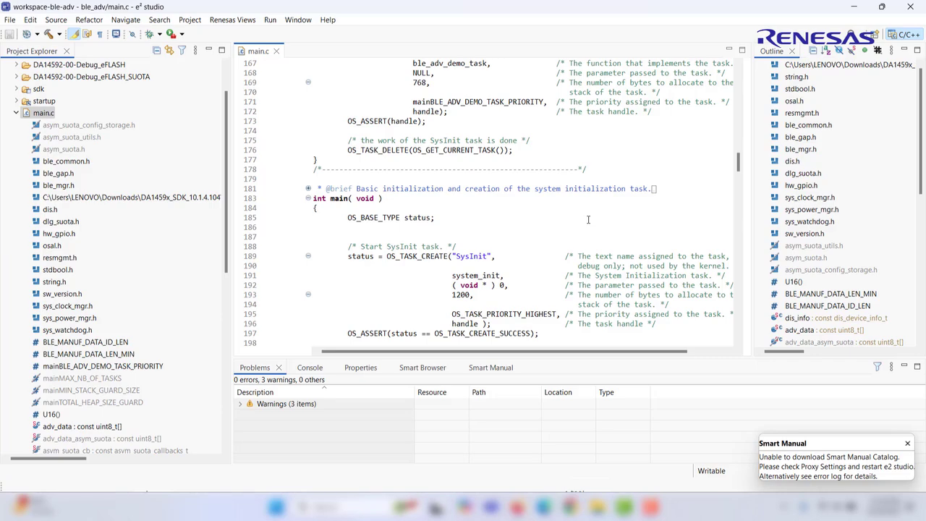
pyautogui.click(585, 222)
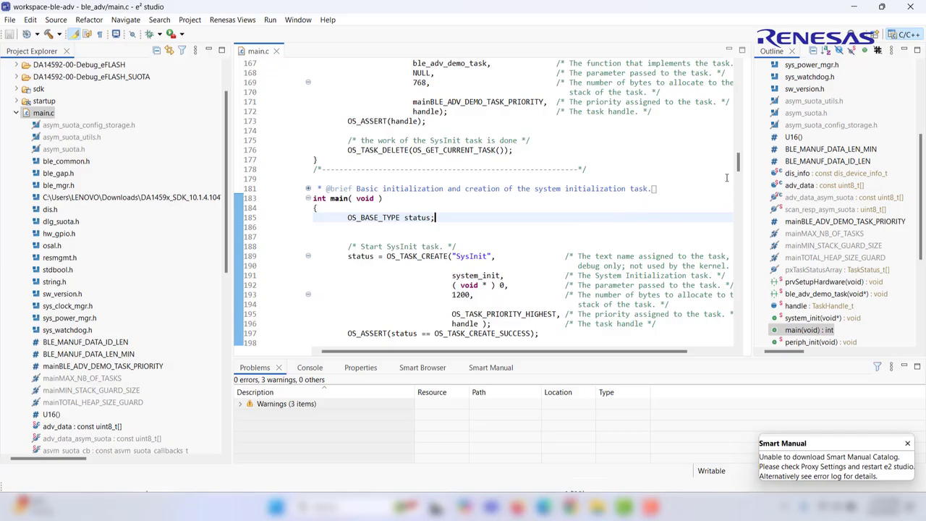
pyautogui.moveTo(738, 163); pyautogui.dragTo(740, 238)
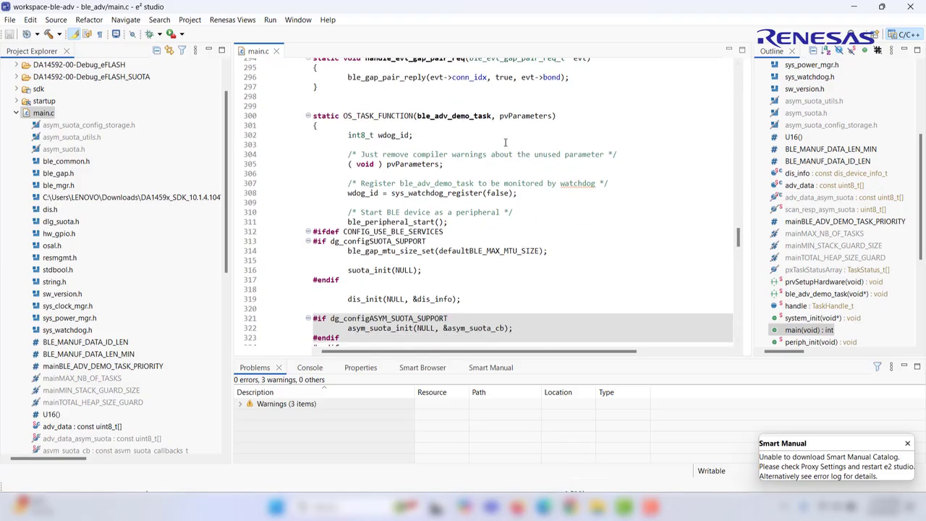
pyautogui.doubleClick(474, 115)
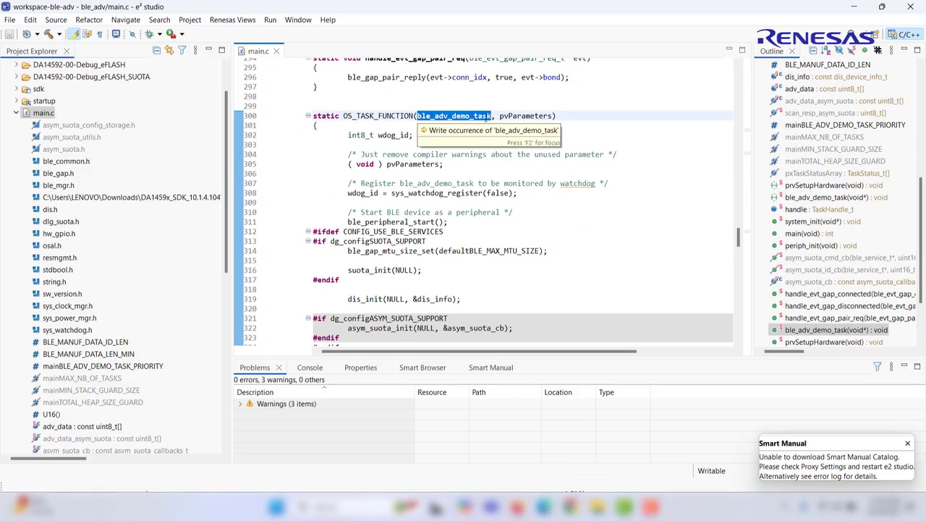
pyautogui.click(487, 117)
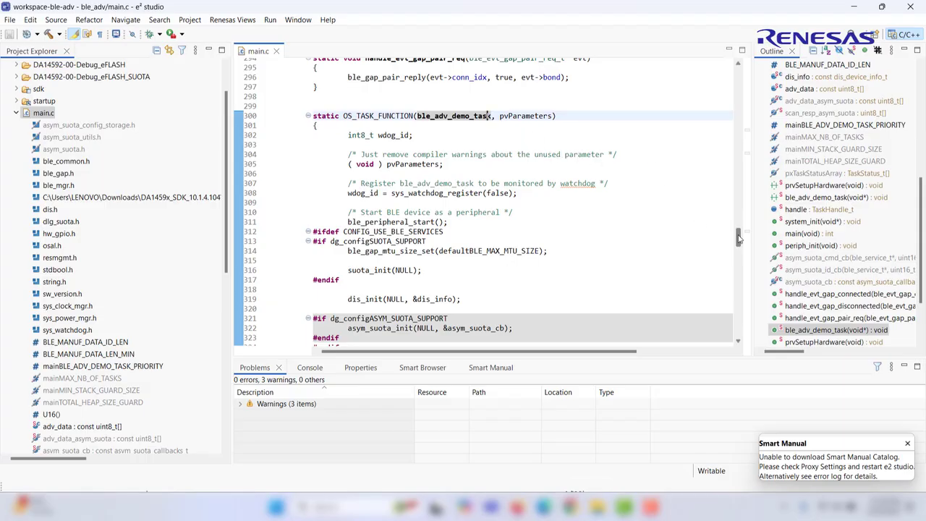
pyautogui.scroll(-6, 739, 239)
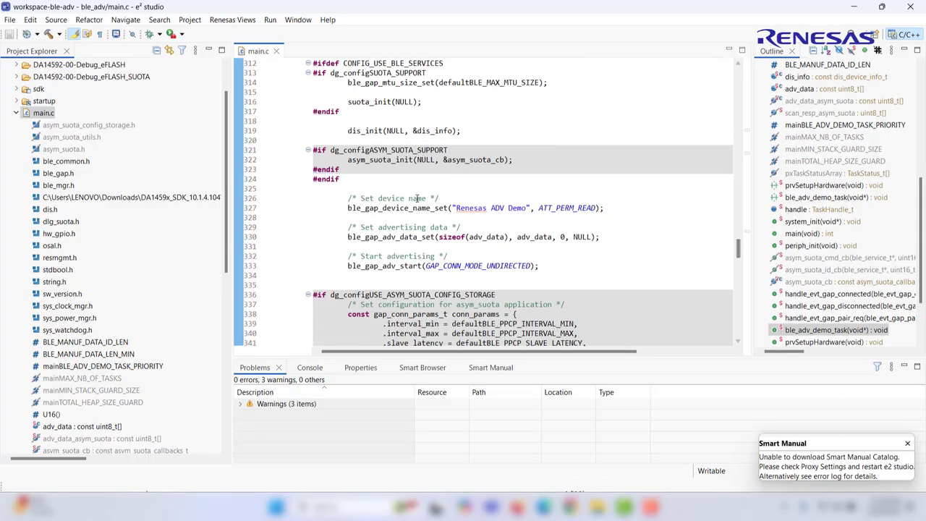
pyautogui.doubleClick(411, 208)
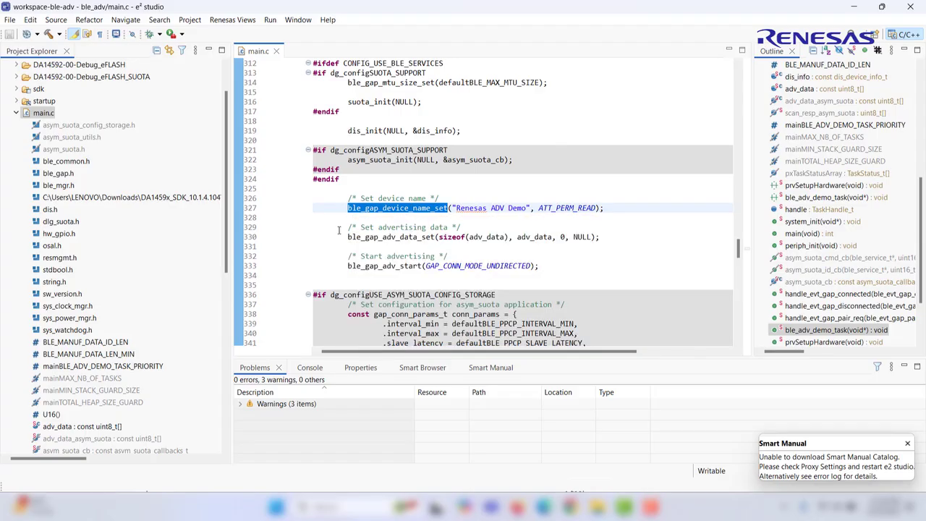
# Examine the ble_gap_adv_data_set and ble_gap_adv_start calls in main.c, including their function definitions.
pyautogui.moveTo(341, 229); pyautogui.dragTo(397, 236)
pyautogui.click(400, 237)
pyautogui.moveTo(396, 237)
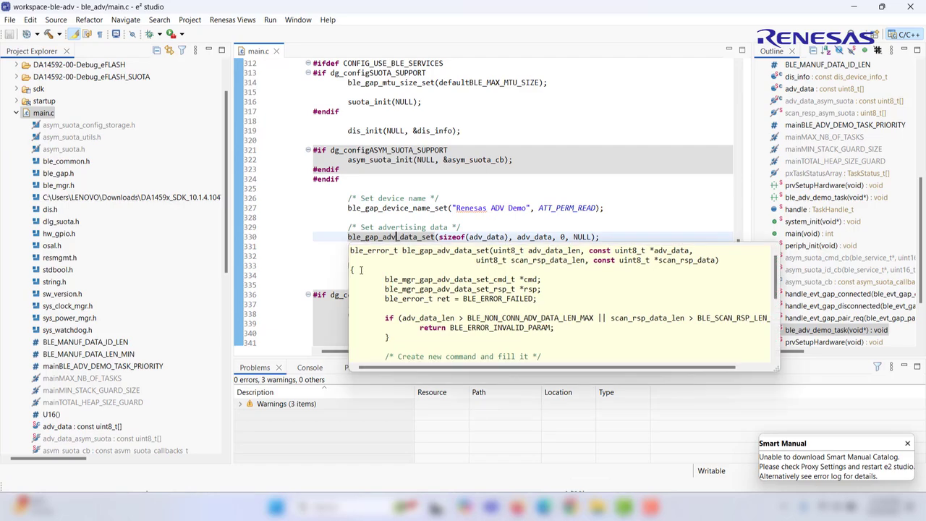
pyautogui.moveTo(317, 275); pyautogui.dragTo(401, 270)
pyautogui.moveTo(412, 268)
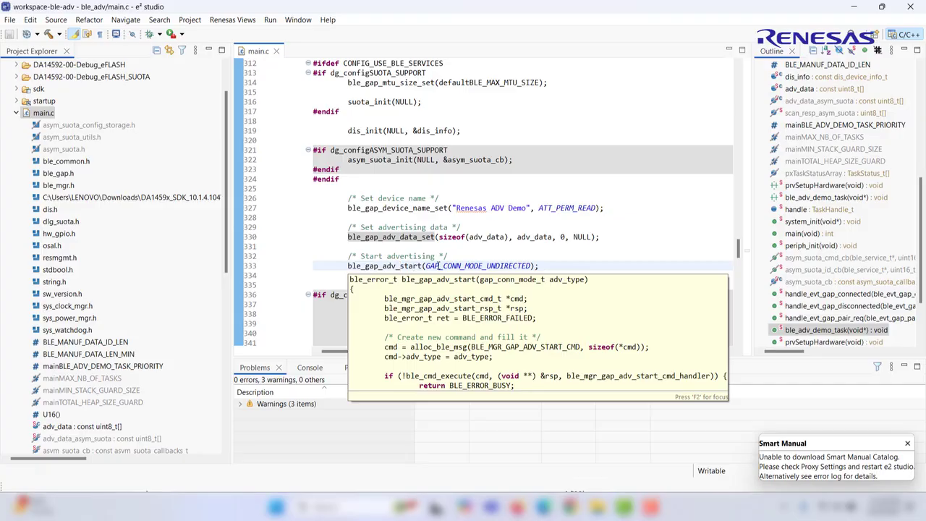
pyautogui.click(564, 272)
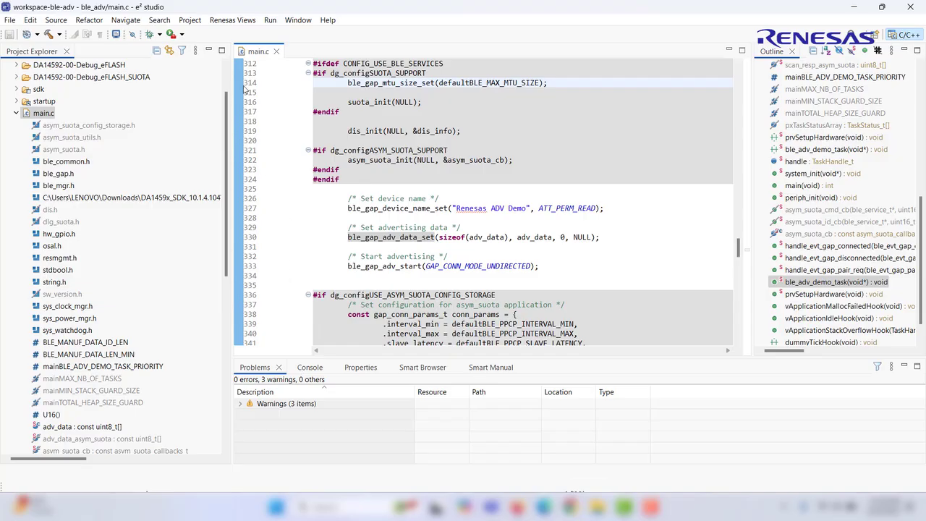
# Check the project's active build configuration, build ble_adv, and inspect the ble_adv.elf line in the build output.
pyautogui.click(191, 20)
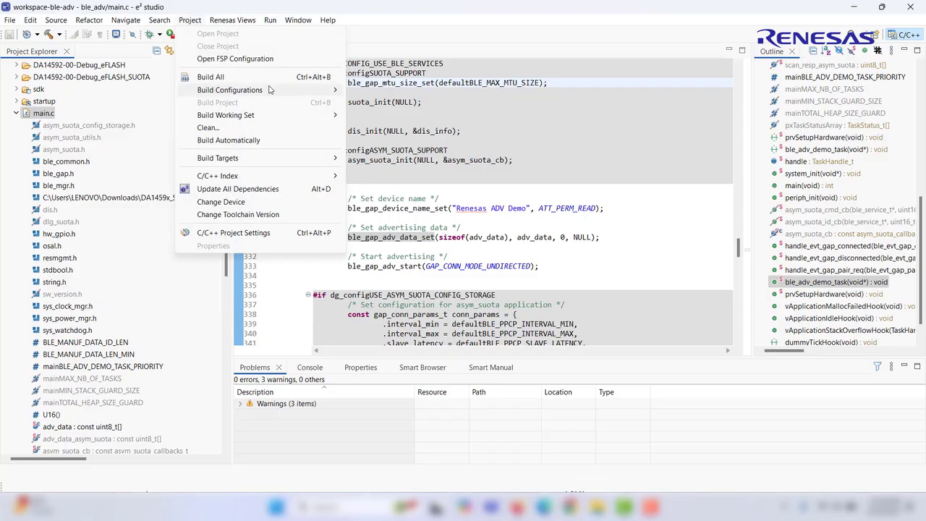
pyautogui.moveTo(269, 89)
pyautogui.click(372, 89)
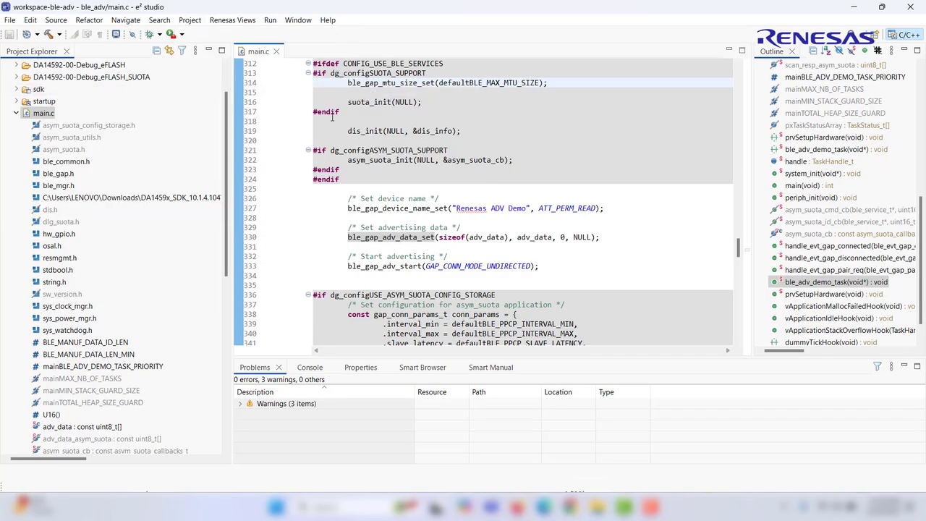
pyautogui.click(48, 41)
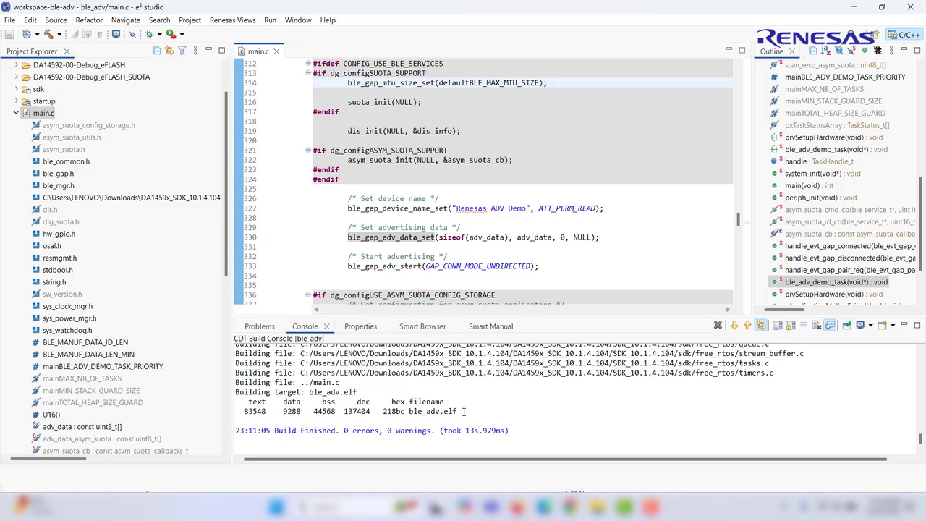
pyautogui.tripleClick(431, 411)
pyautogui.click(439, 412)
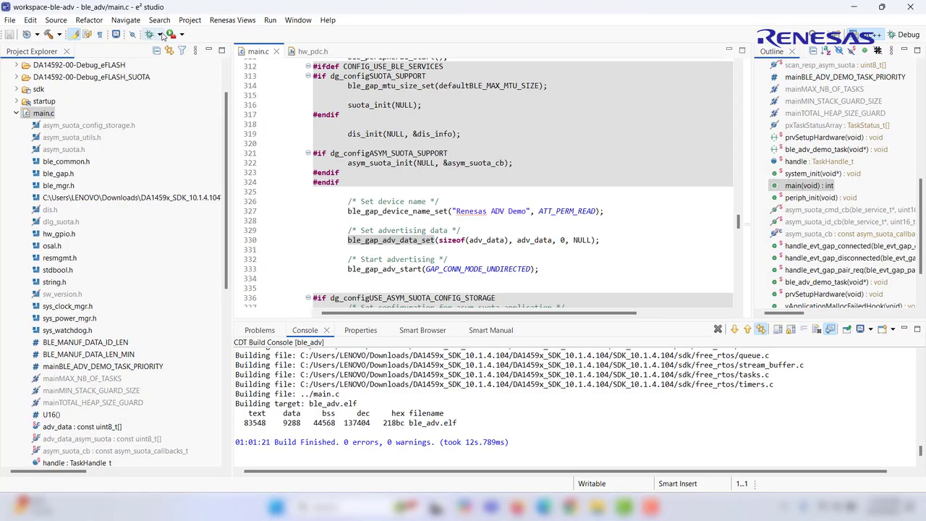
# Launch the ble_adv DA14592-00-Debug_eFLASH debug configuration in the Debug perspective and resume the program so it runs on the board.
pyautogui.click(161, 35)
pyautogui.click(206, 82)
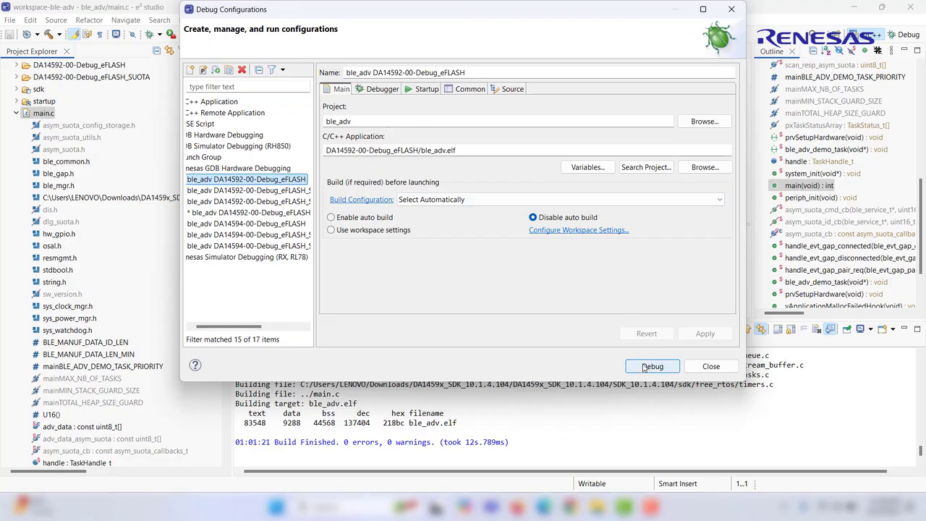
pyautogui.click(652, 366)
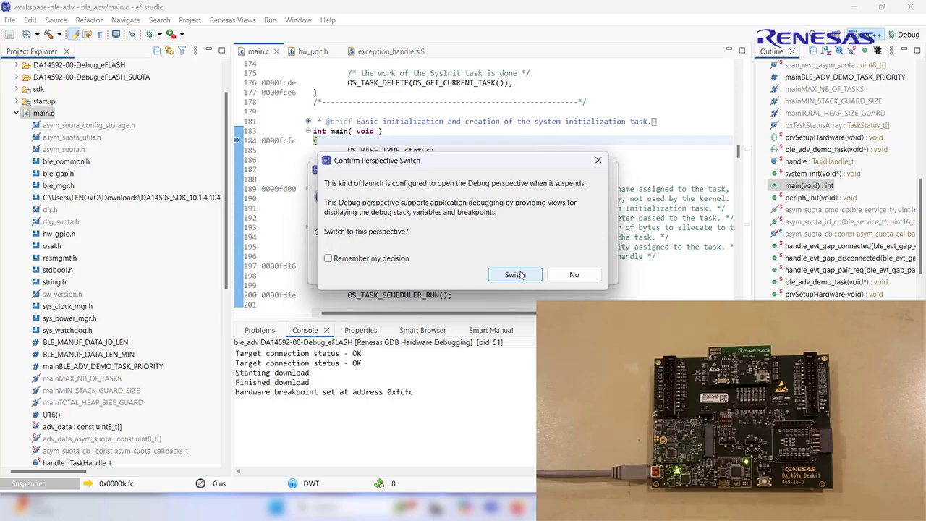
pyautogui.click(515, 275)
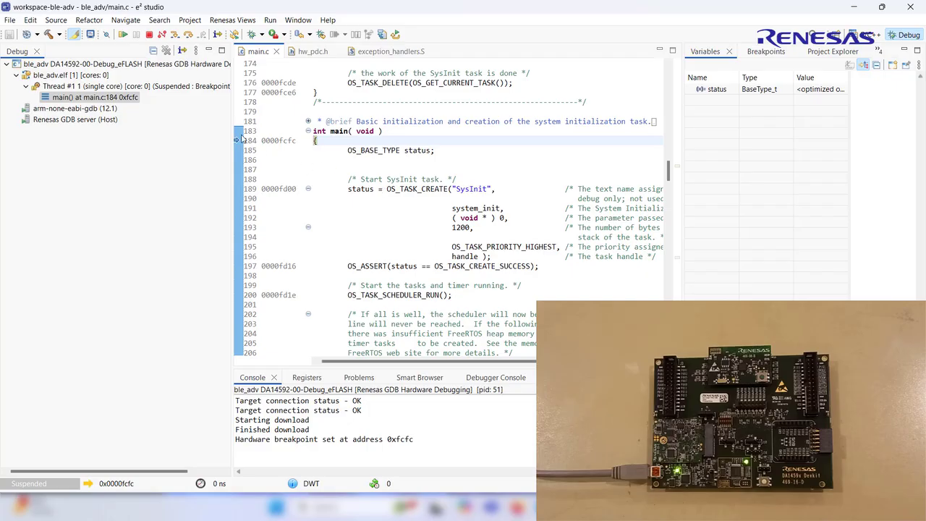
pyautogui.click(124, 36)
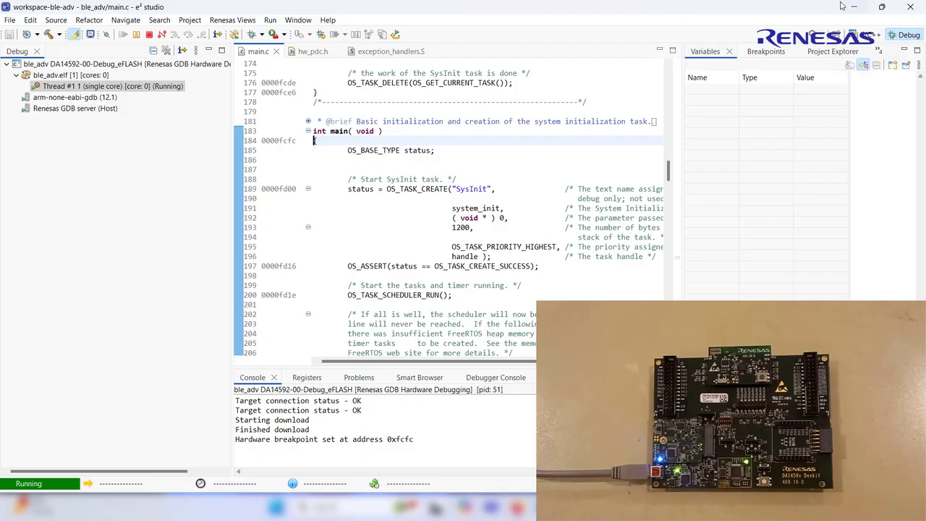
pyautogui.click(863, 6)
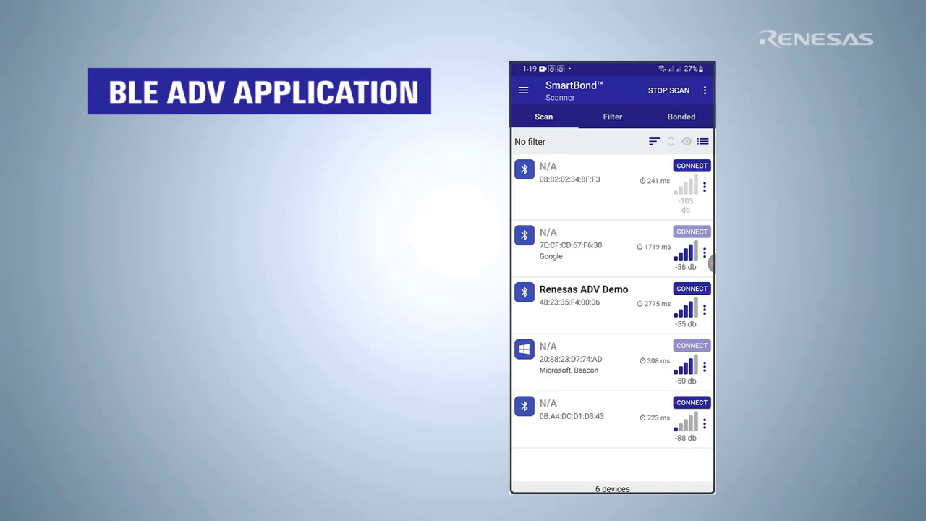
# In the SmartBond phone app, expand the advertising details of the Renesas ADV Demo device and connect to it.
pyautogui.scroll(-1, 613, 304)
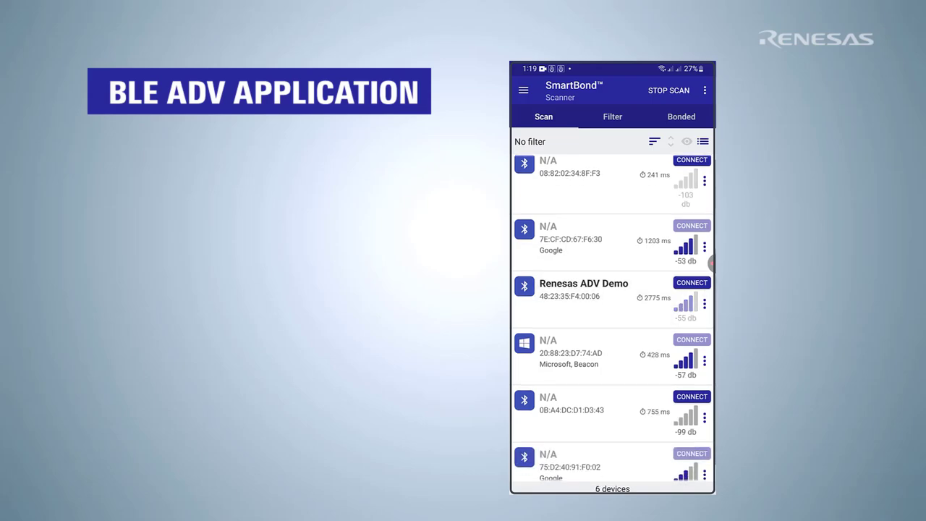
pyautogui.click(593, 298)
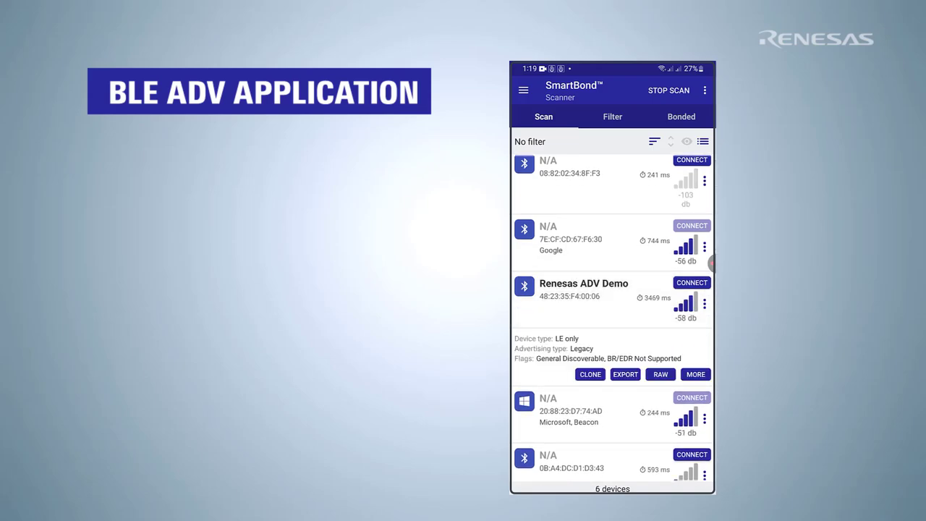
pyautogui.click(691, 282)
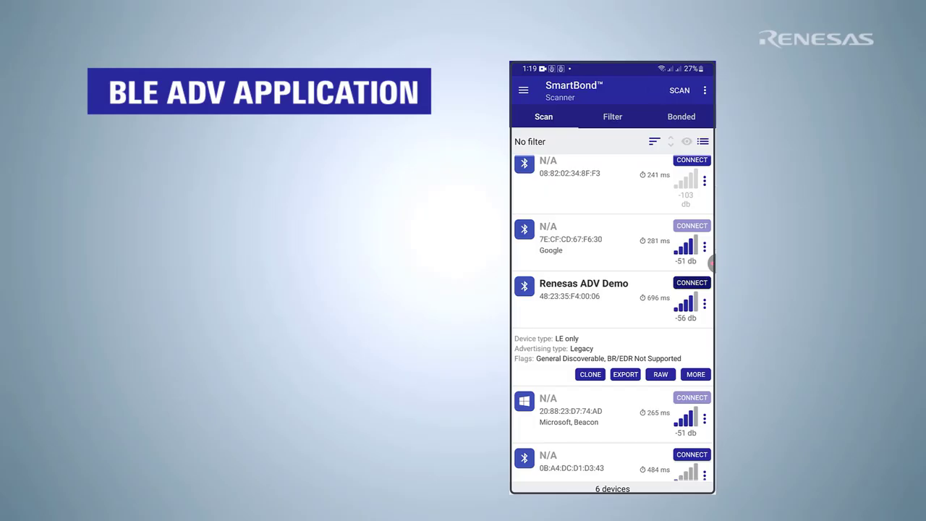